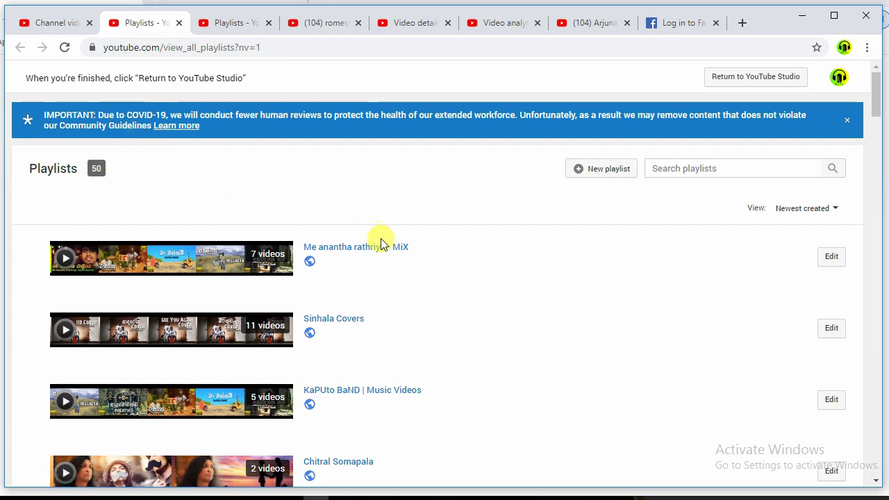
Step: Look through the channel's list of existing playlists
scroll(435, 252, down, 5)
scroll(432, 256, down, 11)
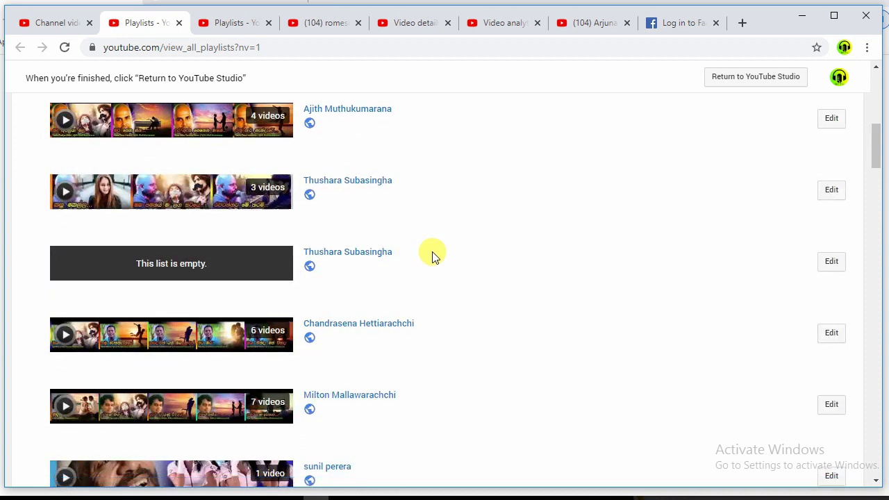
scroll(432, 258, down, 2)
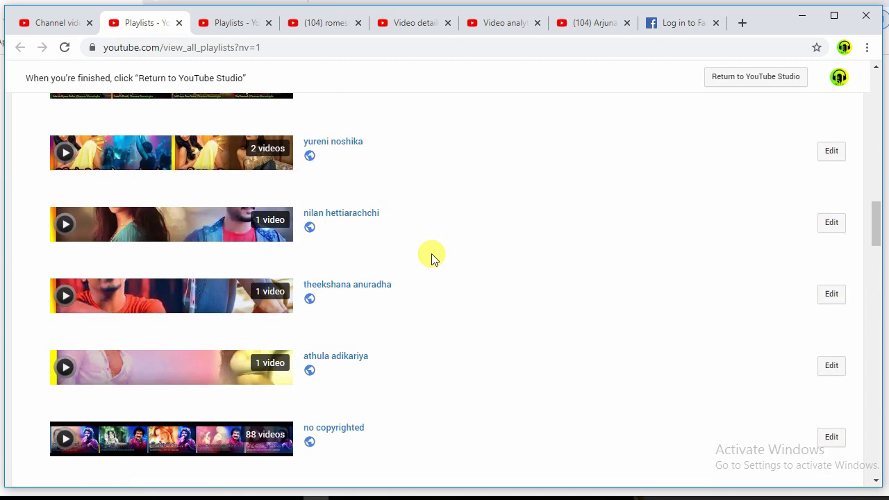
Step: Open the Sri Tv channel page from YouTube Studio and look through the video sections on its home page
click(59, 25)
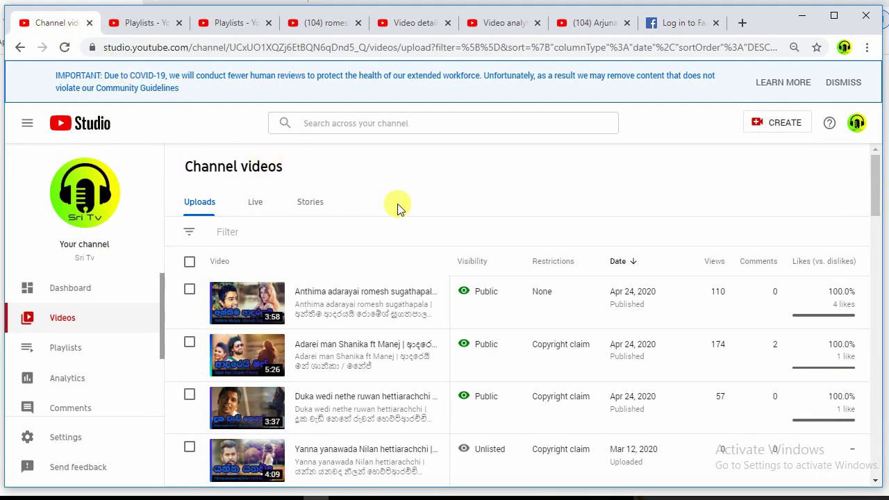
click(86, 195)
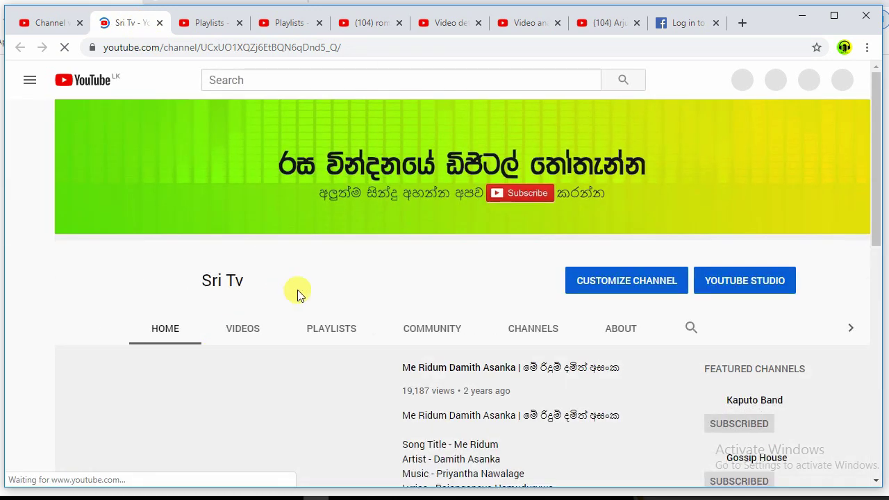
scroll(182, 356, down, 2)
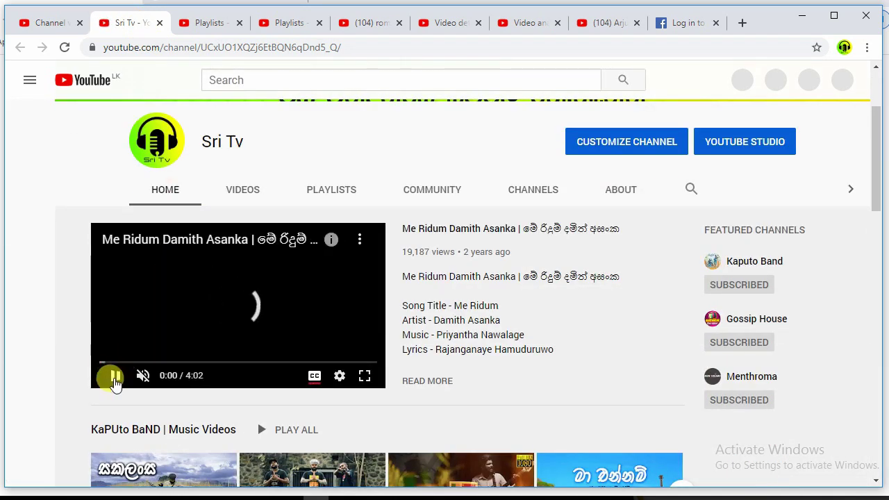
scroll(115, 382, down, 3)
scroll(448, 357, down, 7)
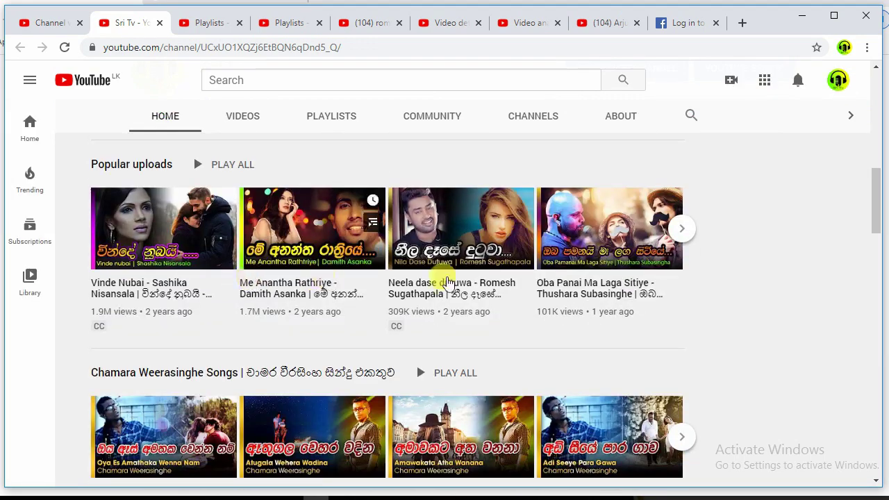
scroll(429, 264, down, 6)
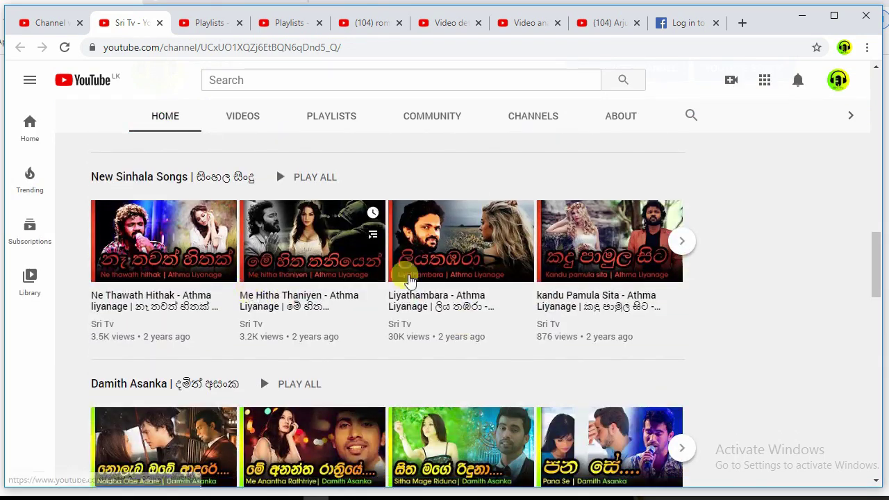
scroll(704, 314, down, 3)
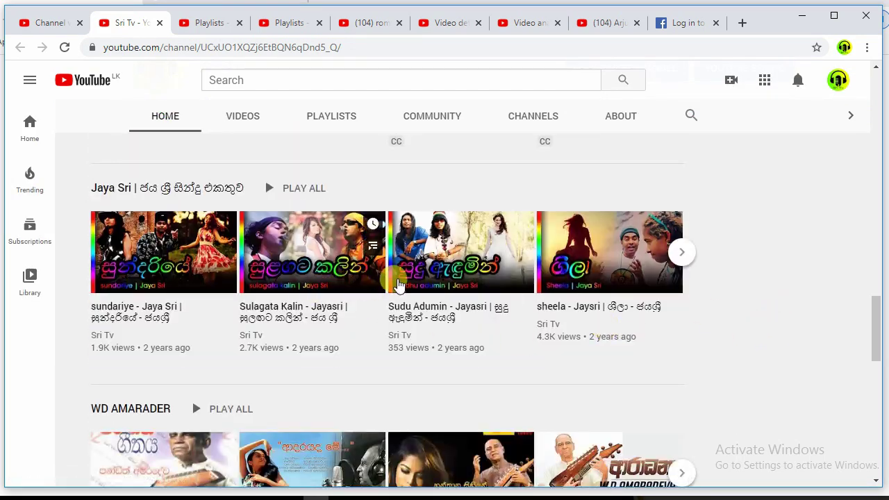
scroll(725, 331, down, 2)
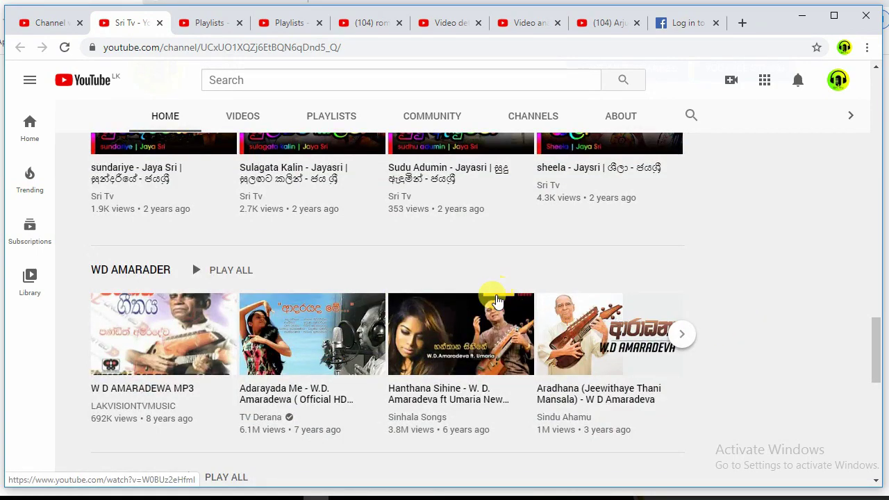
scroll(490, 293, up, 13)
scroll(494, 291, up, 10)
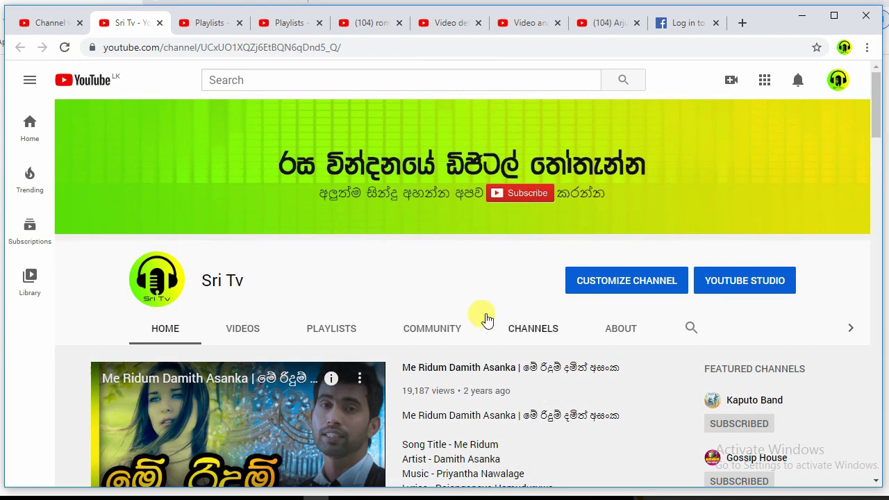
Step: Show the Sri Tv channel's public playlists and browse the created and saved ones
click(363, 328)
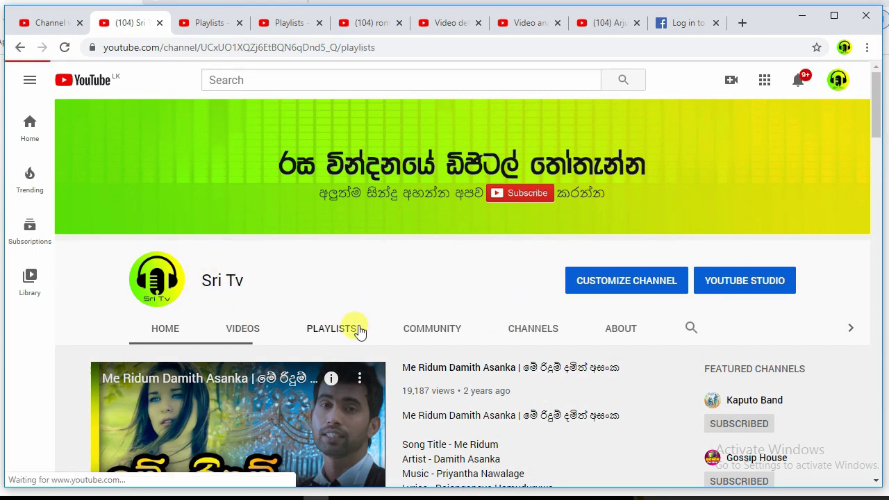
scroll(424, 299, down, 3)
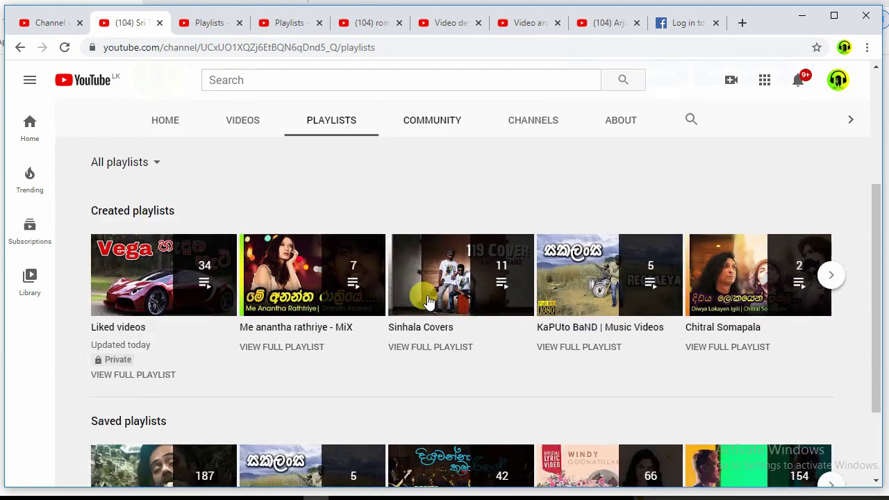
scroll(426, 298, down, 2)
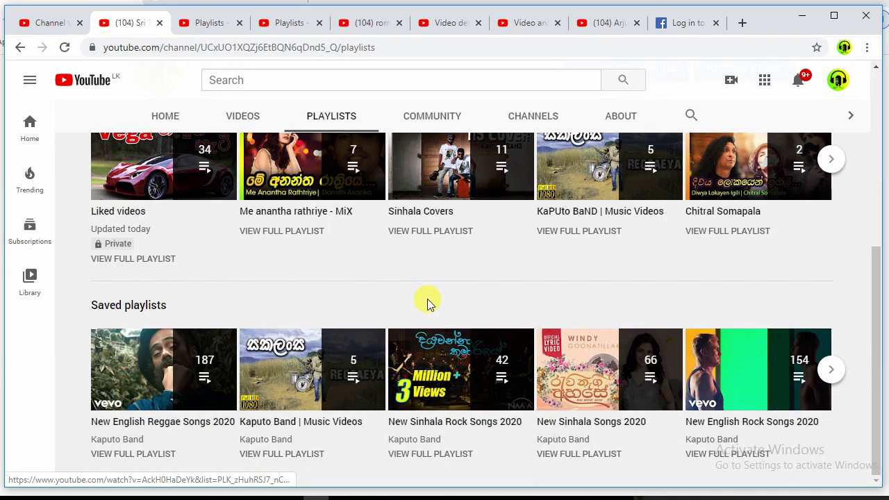
scroll(315, 317, up, 3)
scroll(311, 312, up, 2)
scroll(387, 313, down, 4)
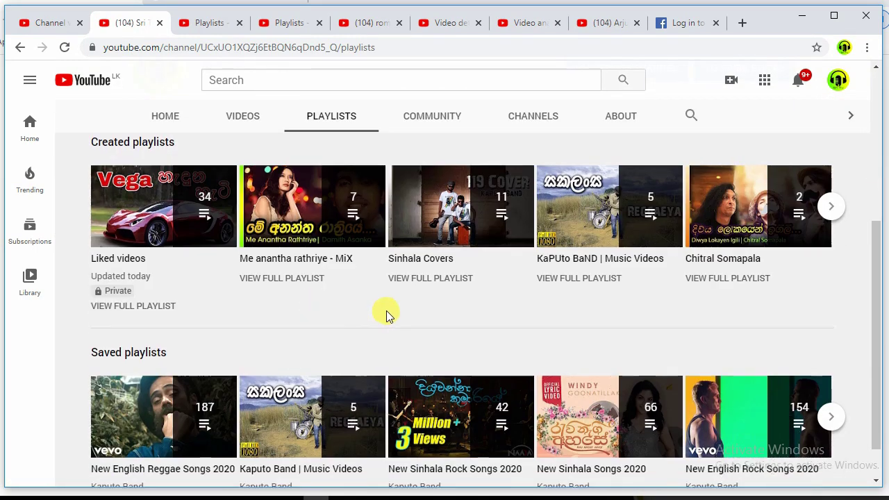
scroll(387, 314, up, 2)
click(830, 345)
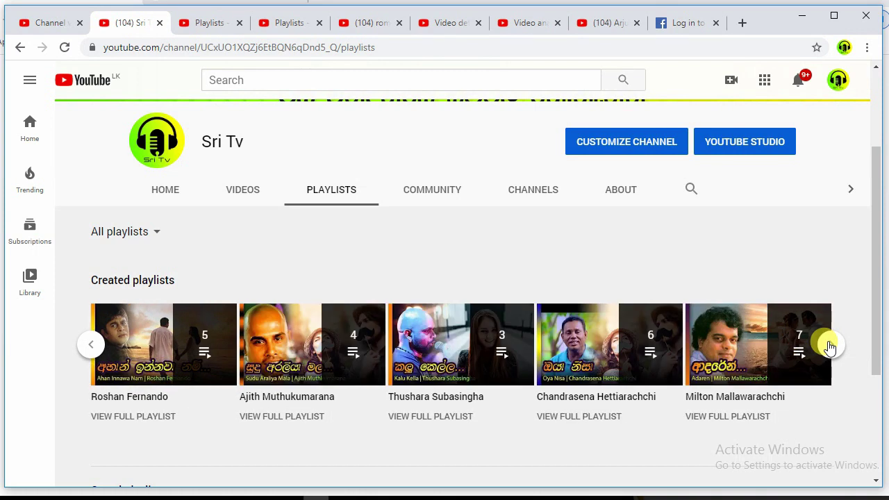
click(827, 345)
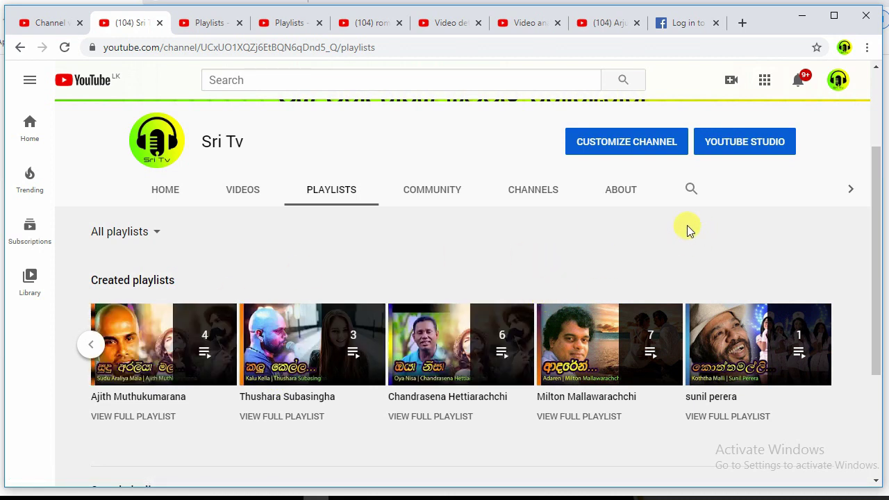
Step: Return to YouTube Studio and open the playlist management page from there
click(42, 22)
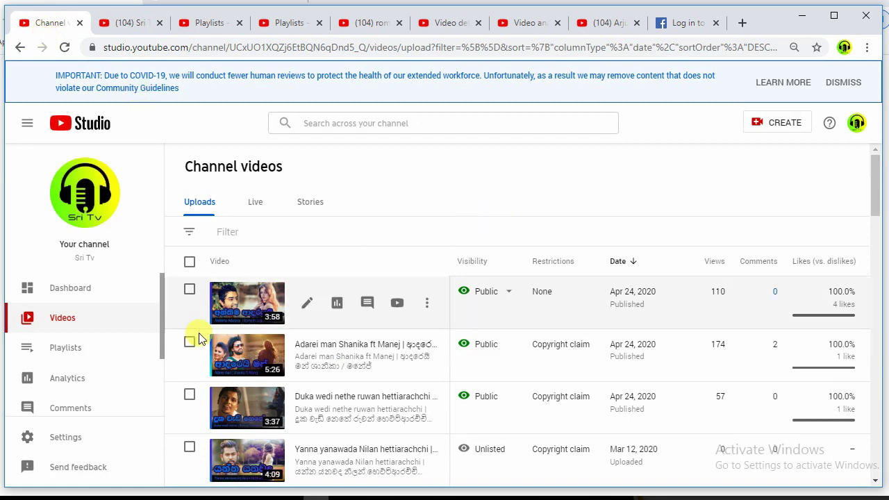
click(90, 346)
click(180, 27)
click(122, 25)
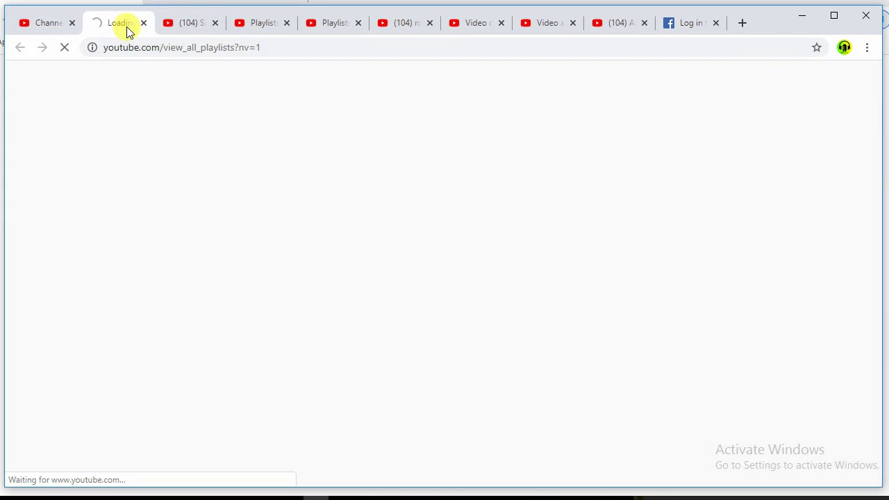
click(47, 25)
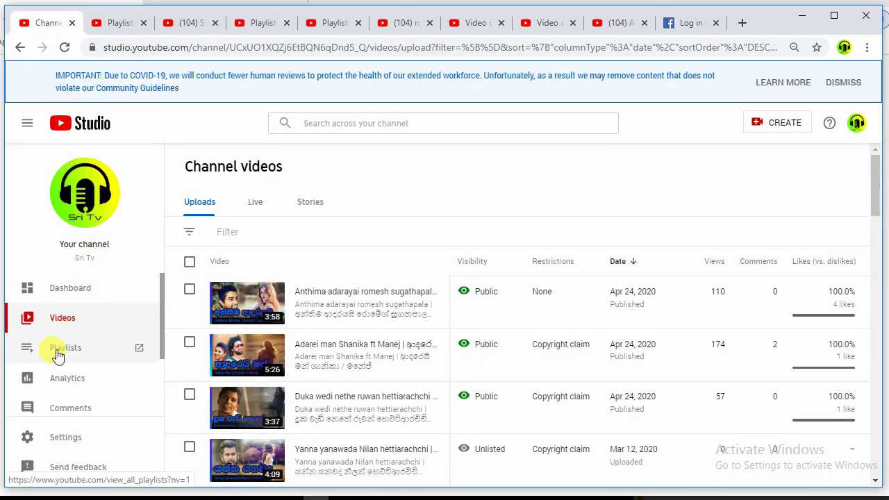
click(120, 26)
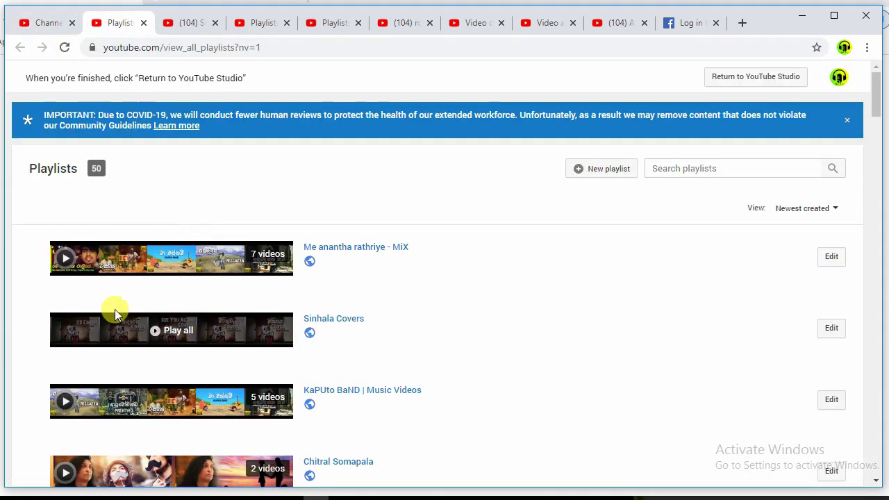
Step: Look through the playlists and view the new playlist form, leaving it without creating anything
scroll(215, 257, down, 4)
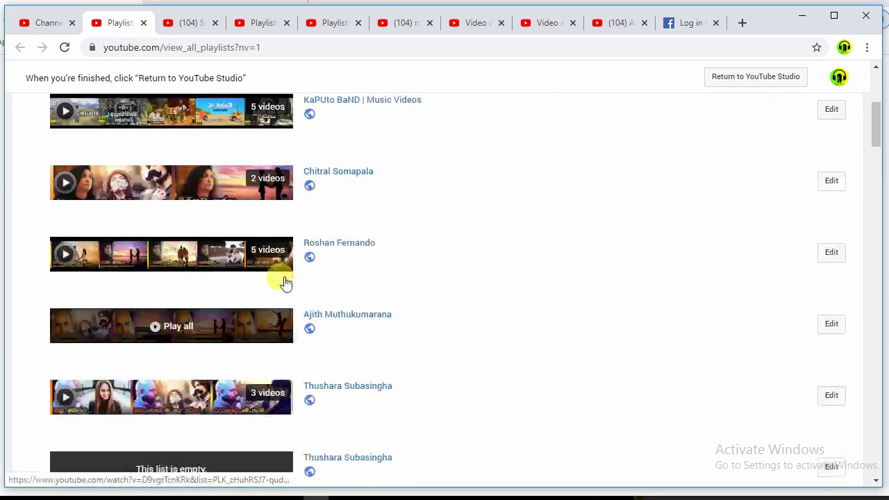
scroll(285, 282, up, 4)
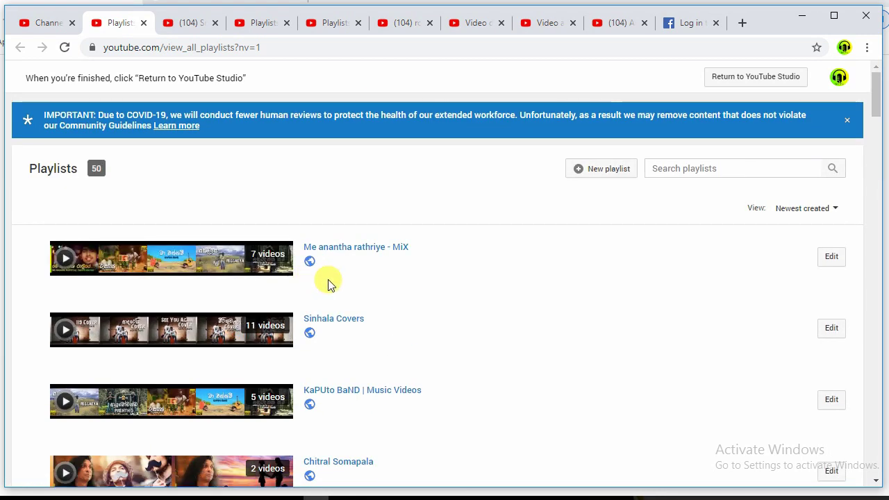
click(610, 171)
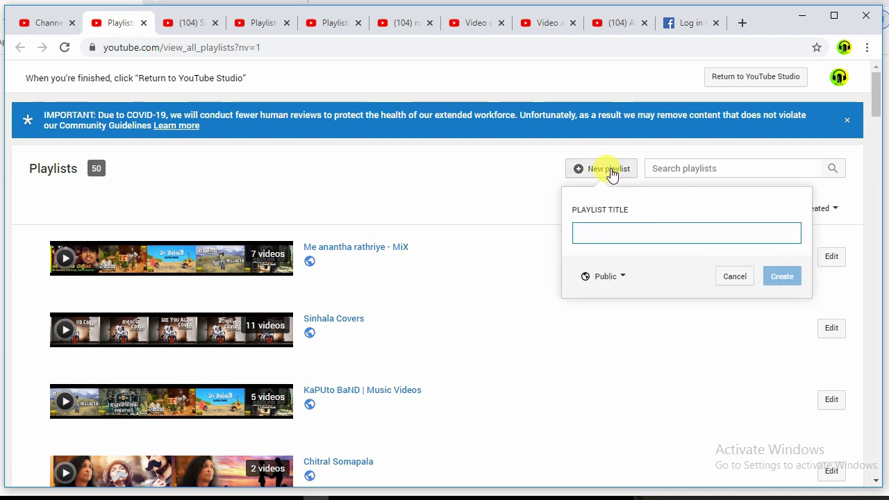
click(733, 280)
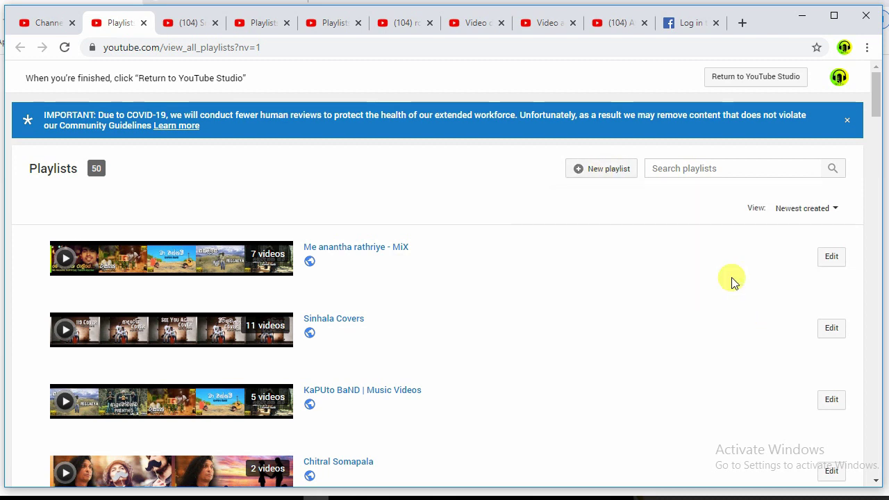
click(23, 23)
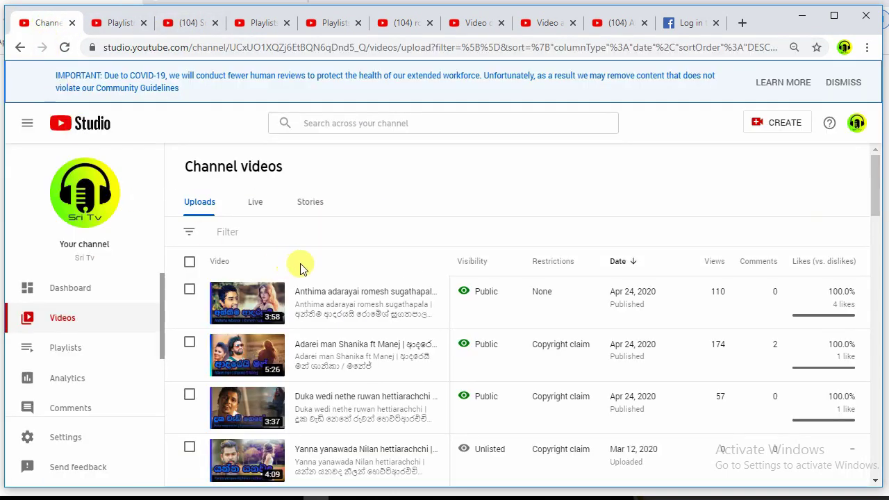
scroll(300, 267, down, 3)
scroll(471, 347, up, 3)
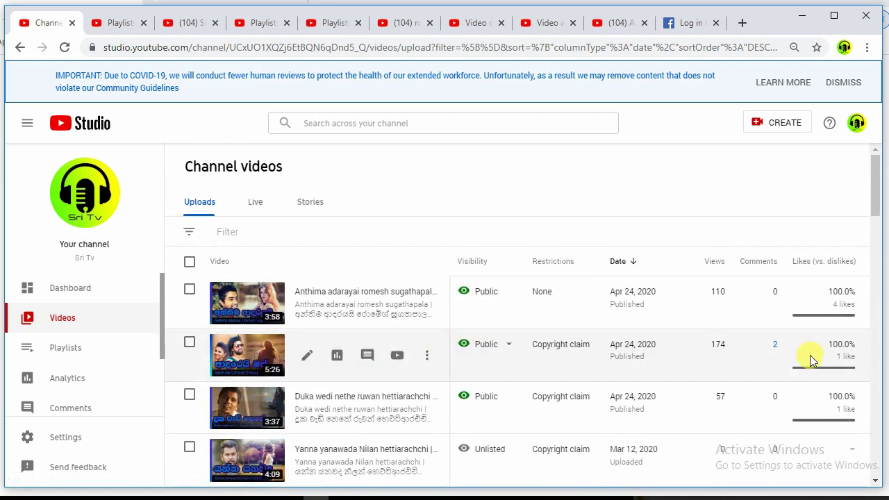
drag(873, 166, 849, 199)
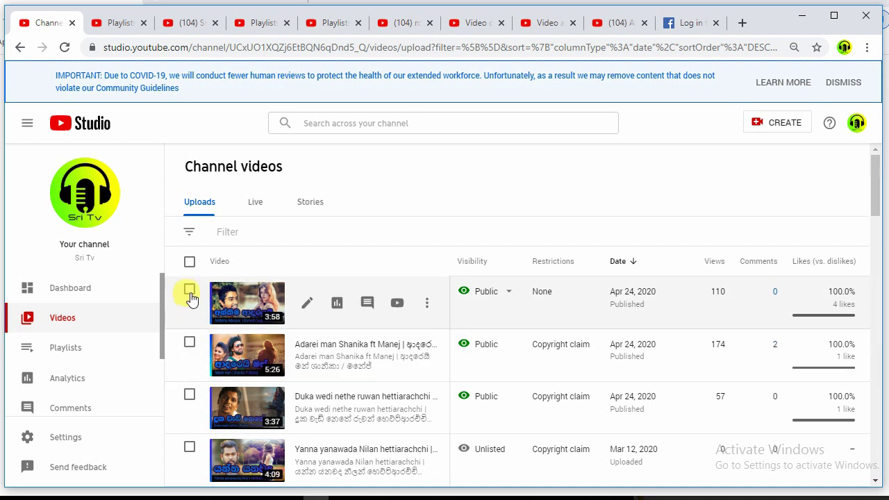
click(190, 290)
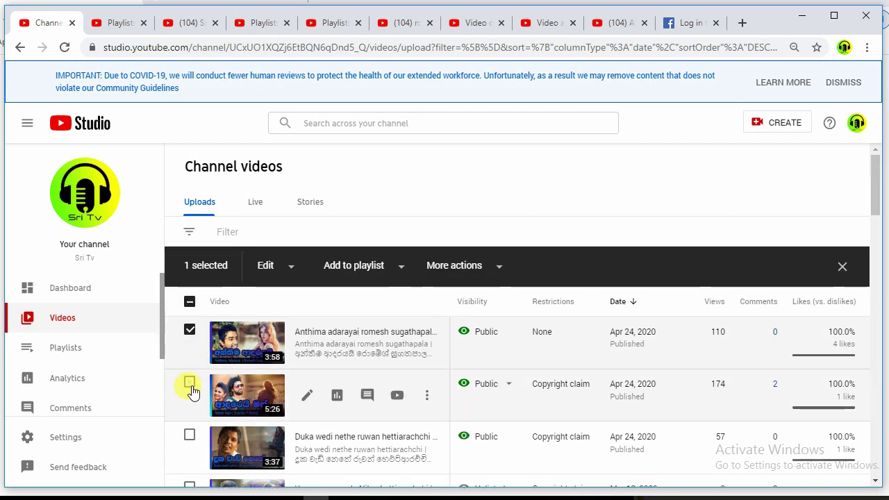
click(190, 382)
scroll(358, 409, down, 2)
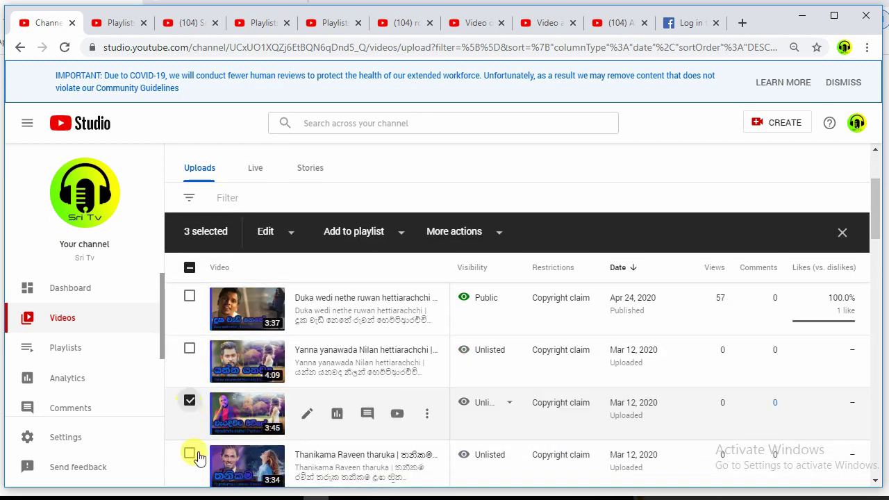
scroll(354, 417, down, 3)
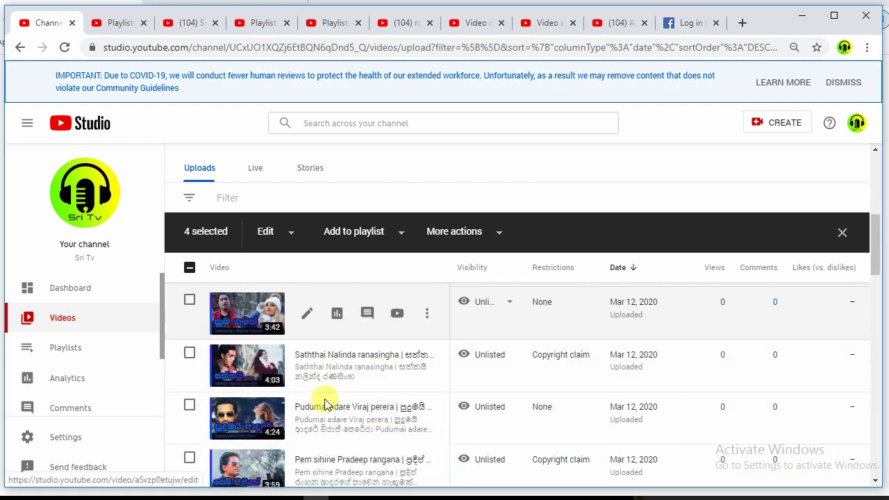
click(189, 333)
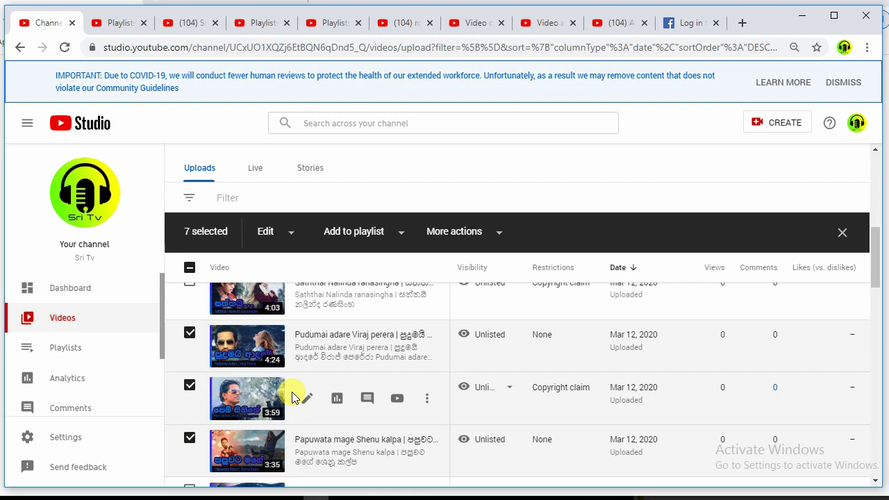
scroll(296, 386, up, 10)
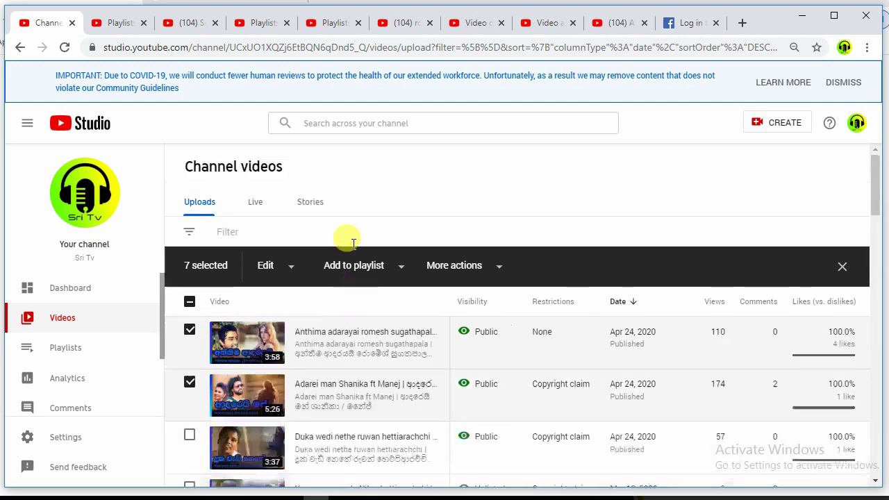
Step: Create a public playlist titled New Songs from the seven selected uploads and save the videos to it
click(399, 269)
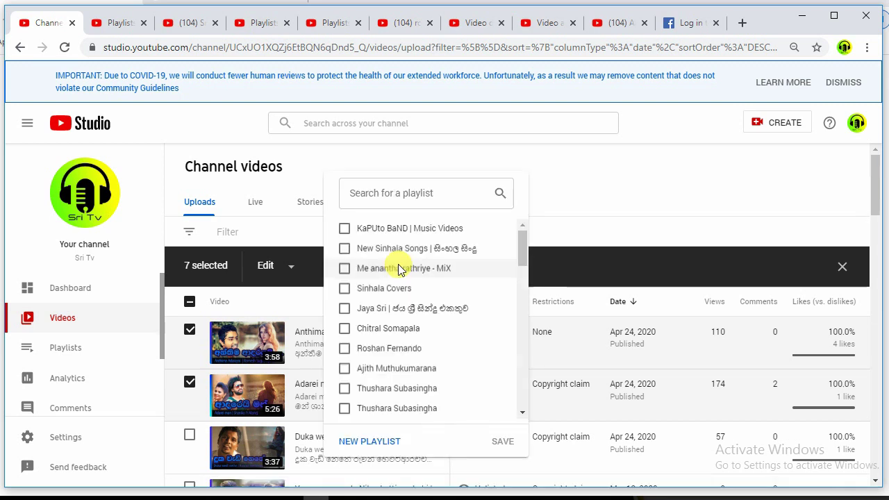
key(Escape)
click(362, 268)
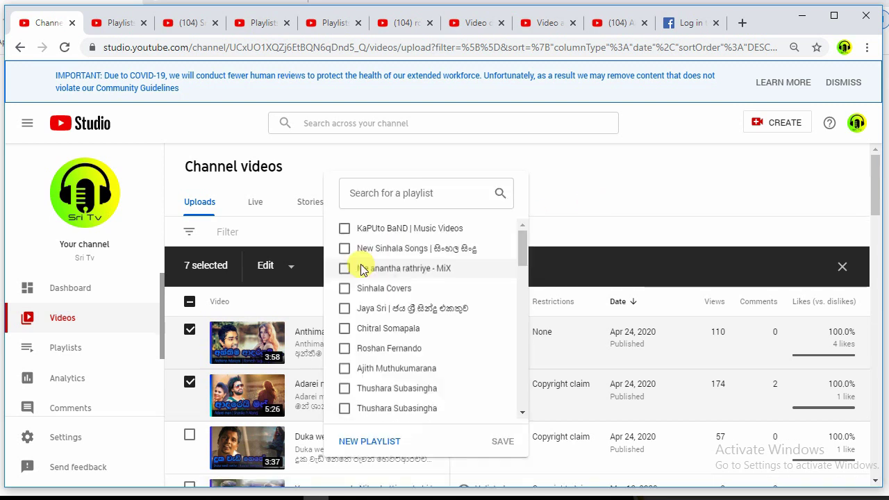
click(369, 442)
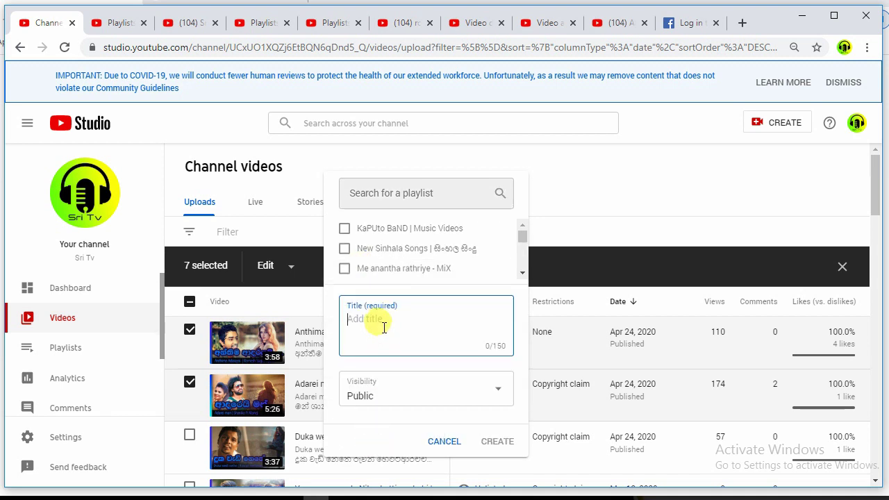
text(M)
key(BackSpace)
text(New Songs)
click(506, 442)
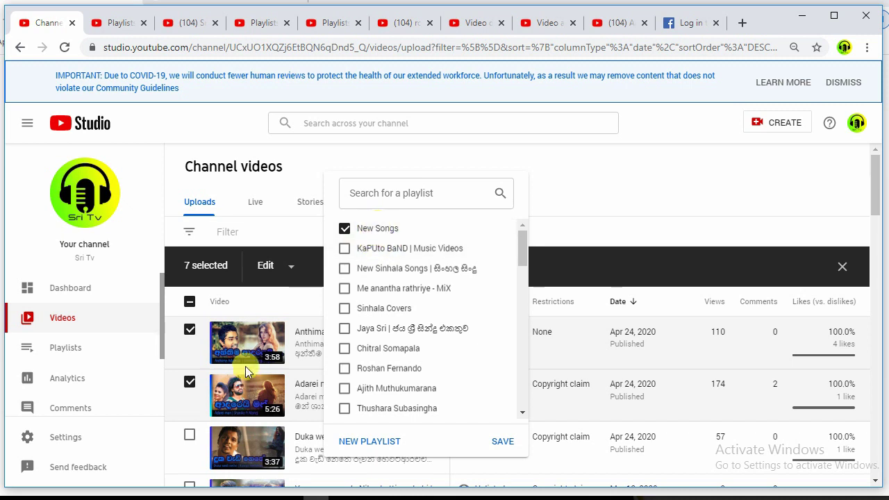
click(499, 442)
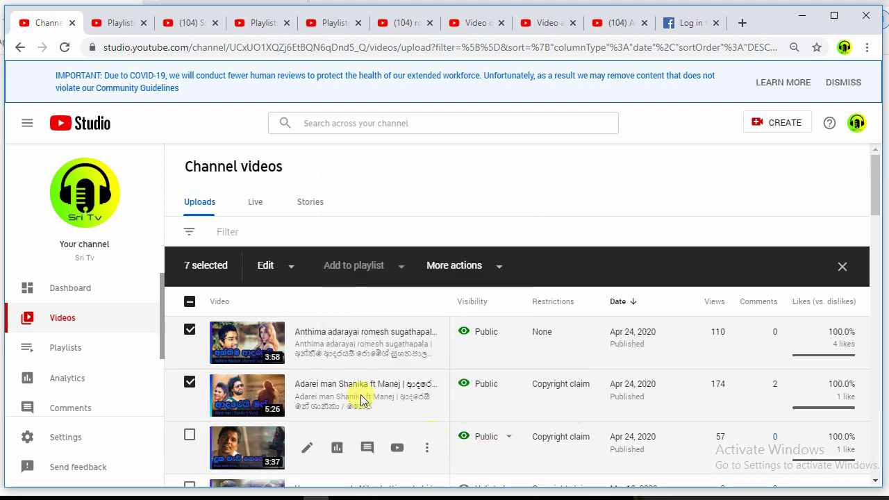
Step: Switch to the already open YouTube search results for romesh sugathapala
scroll(295, 325, down, 2)
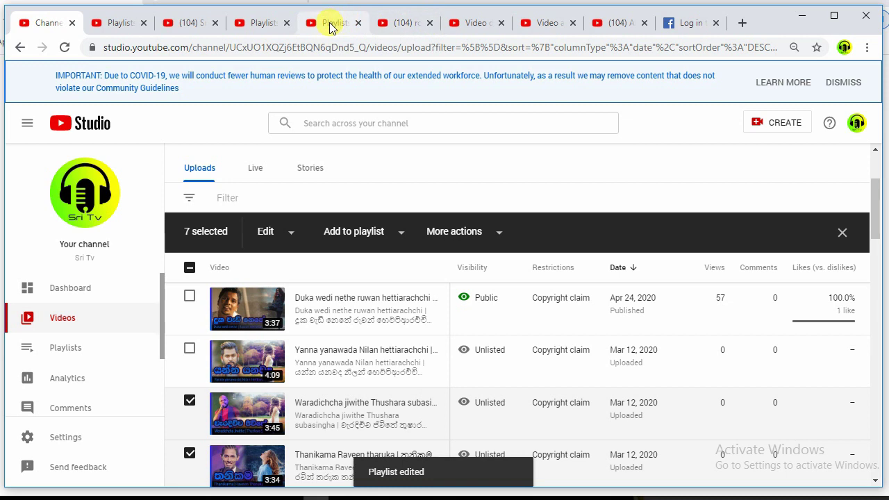
click(549, 24)
click(477, 24)
click(419, 23)
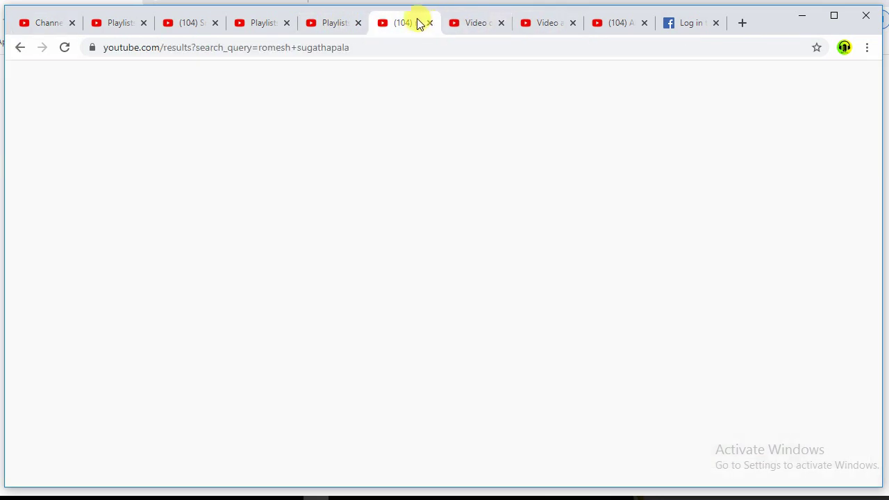
click(335, 25)
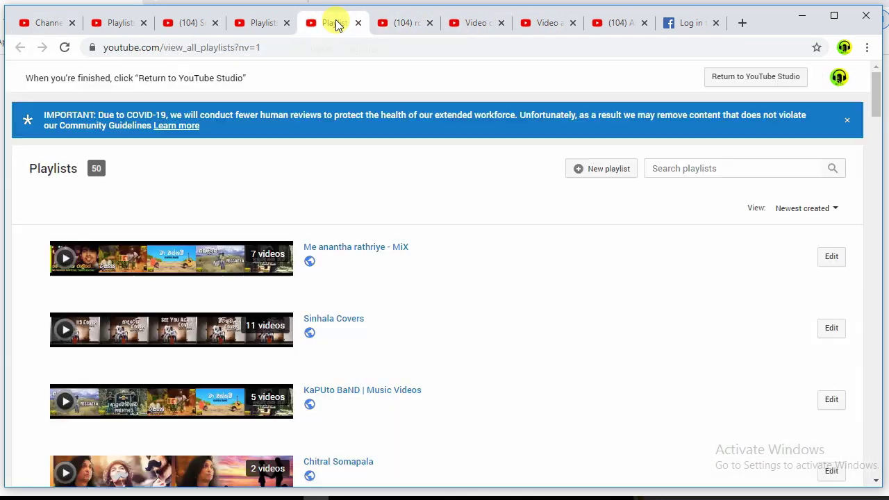
click(401, 23)
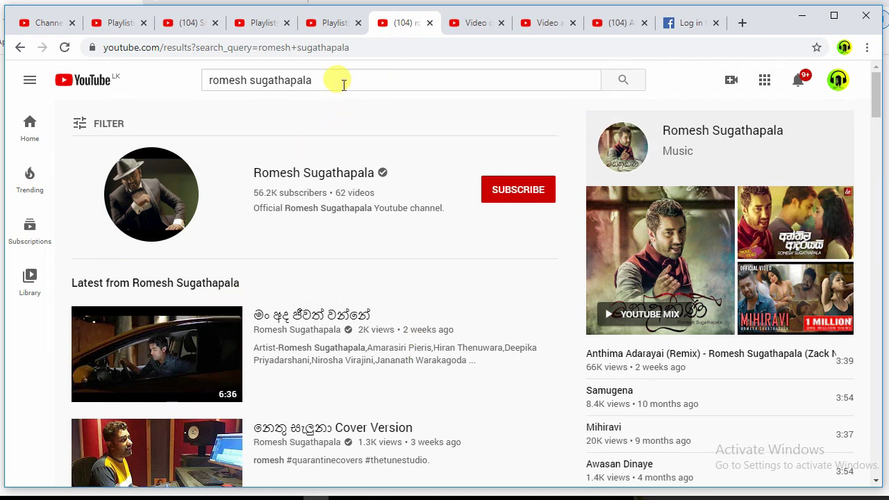
Step: Look through the romesh sugathapala search results and the latest video's options for videos from other channels to add
scroll(325, 227, down, 2)
scroll(350, 240, up, 1)
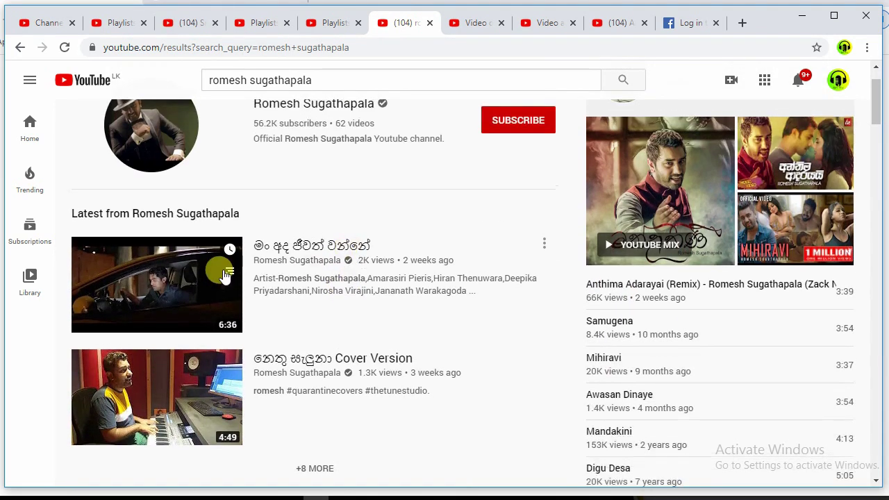
click(545, 245)
click(456, 182)
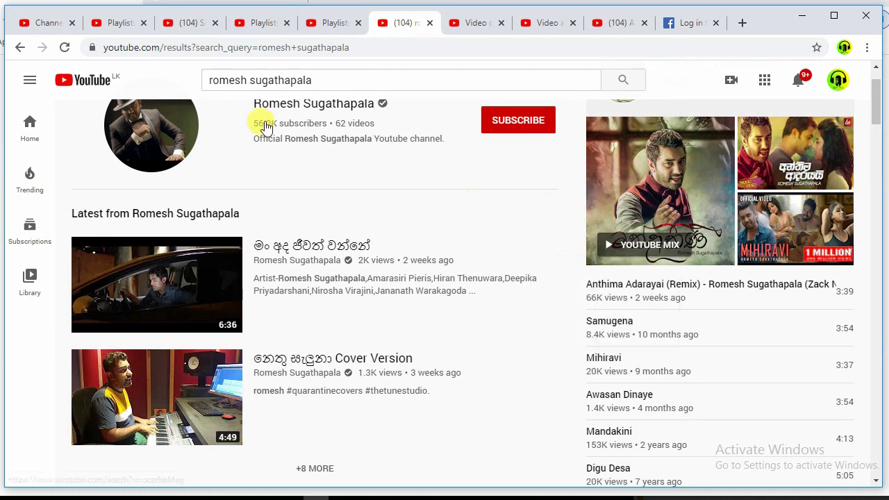
scroll(271, 132, up, 1)
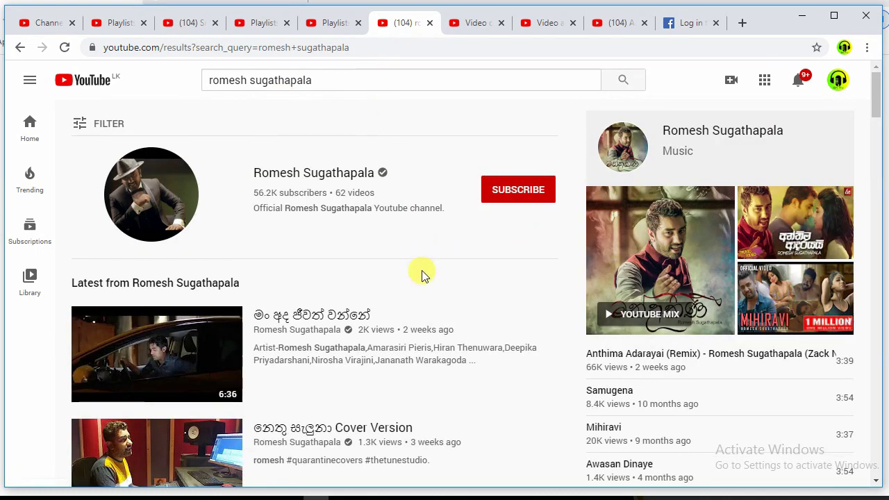
scroll(420, 274, down, 4)
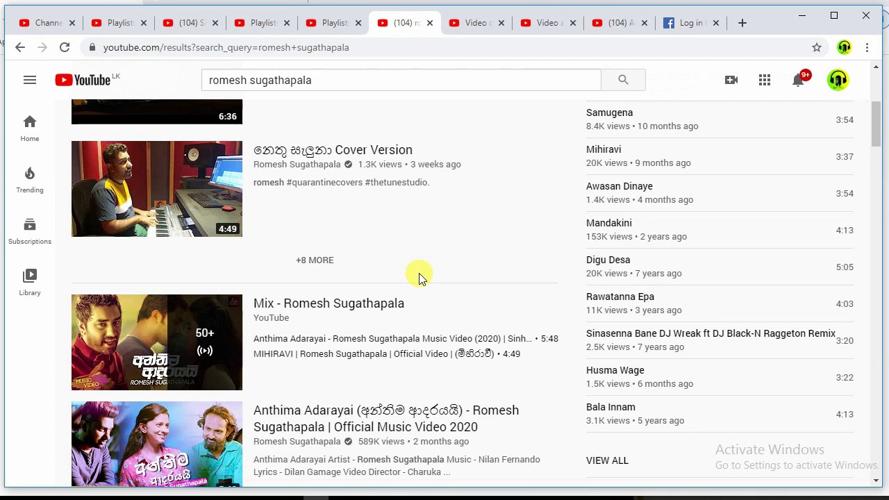
scroll(419, 273, up, 2)
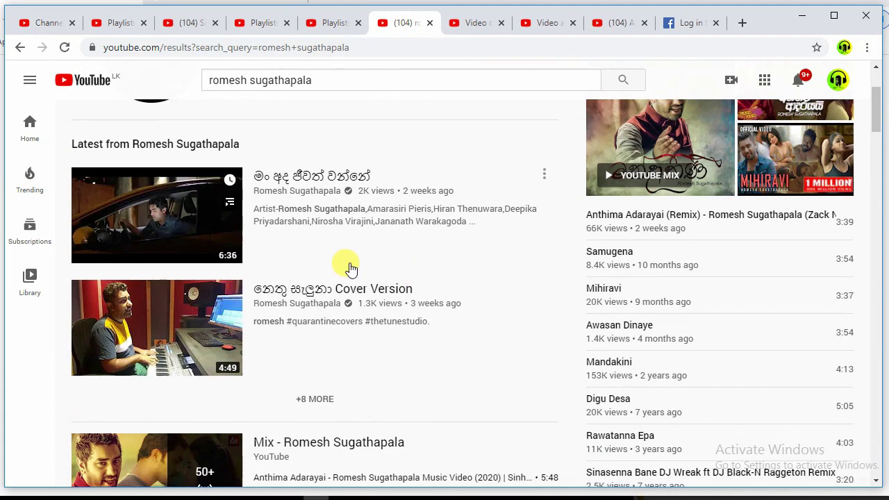
scroll(511, 238, down, 3)
scroll(509, 240, up, 1)
scroll(426, 224, down, 3)
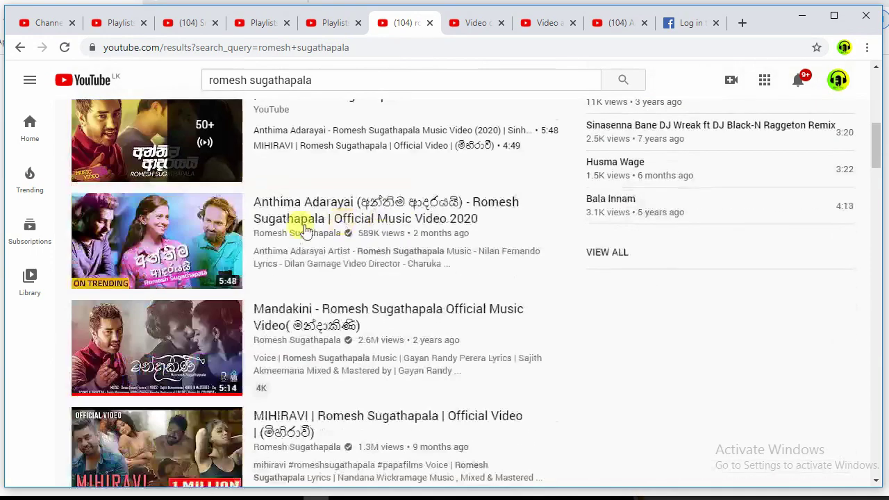
scroll(432, 268, up, 5)
scroll(438, 254, up, 3)
scroll(439, 252, down, 9)
scroll(456, 257, up, 3)
scroll(455, 257, up, 4)
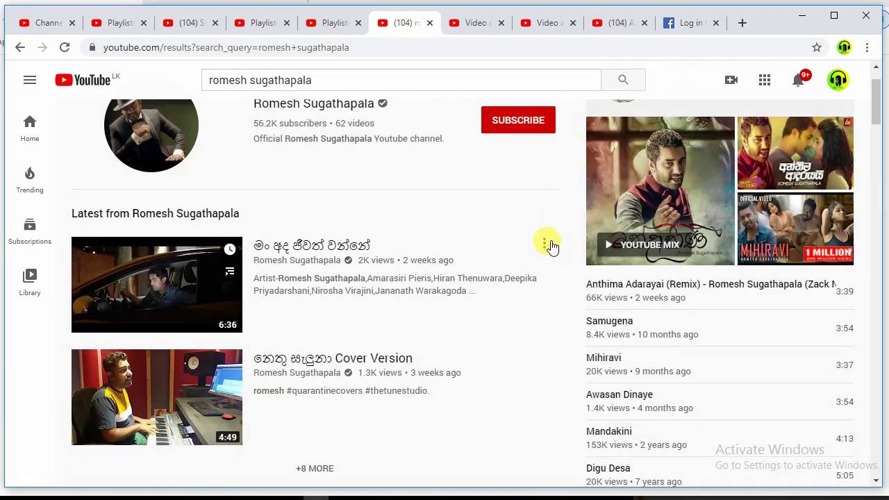
Step: Save the first video under Latest from Romesh Sugathapala to the New Songs playlist and close the playlist chooser
click(546, 242)
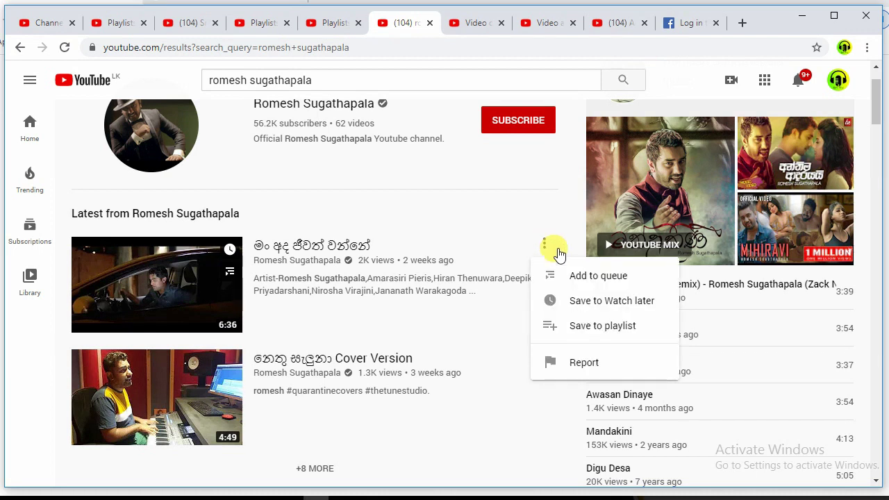
click(595, 327)
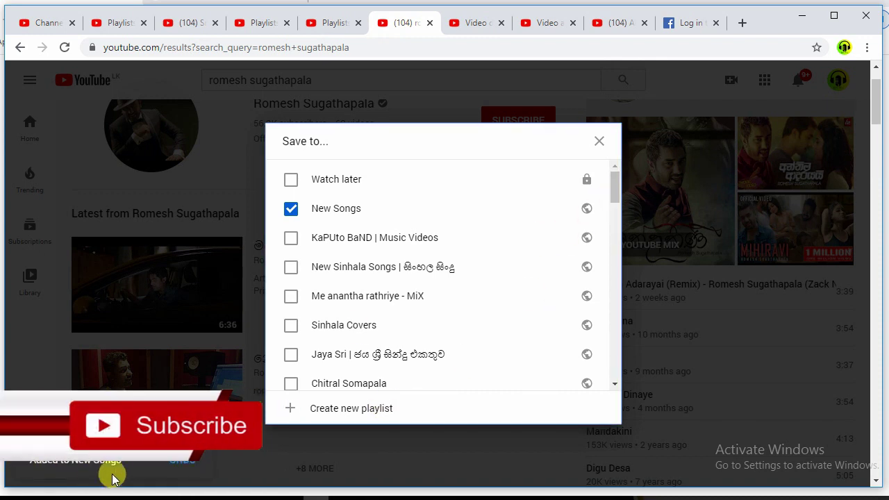
click(597, 141)
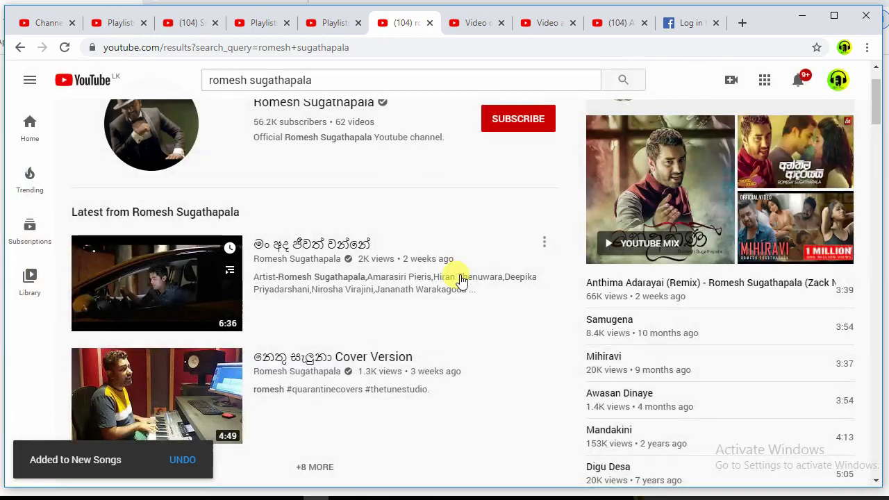
Step: Find the Digu Desa Dutuwama video by Music.lk in the results and save it to the New Songs playlist
scroll(460, 279, down, 10)
scroll(482, 341, up, 3)
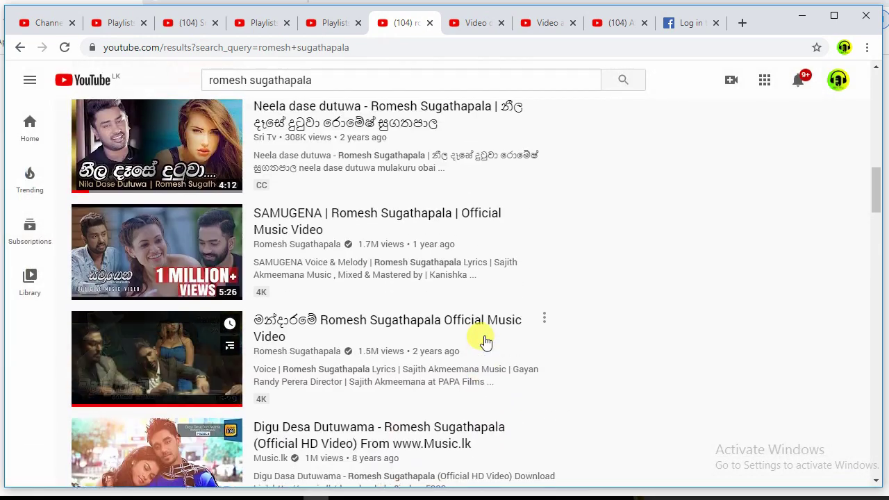
scroll(526, 278, down, 3)
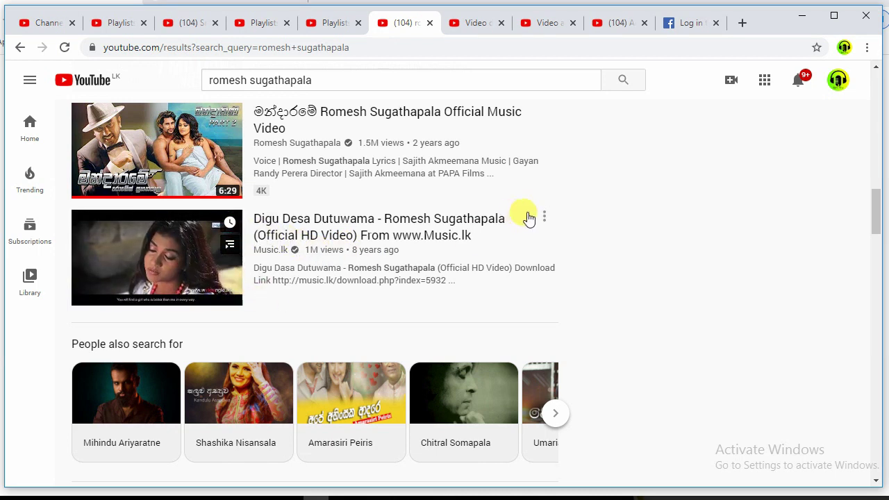
click(544, 216)
click(591, 304)
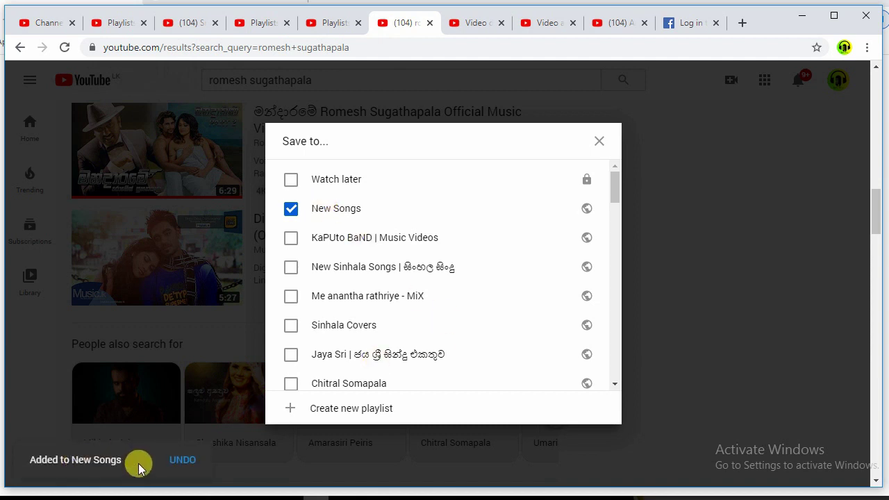
click(599, 142)
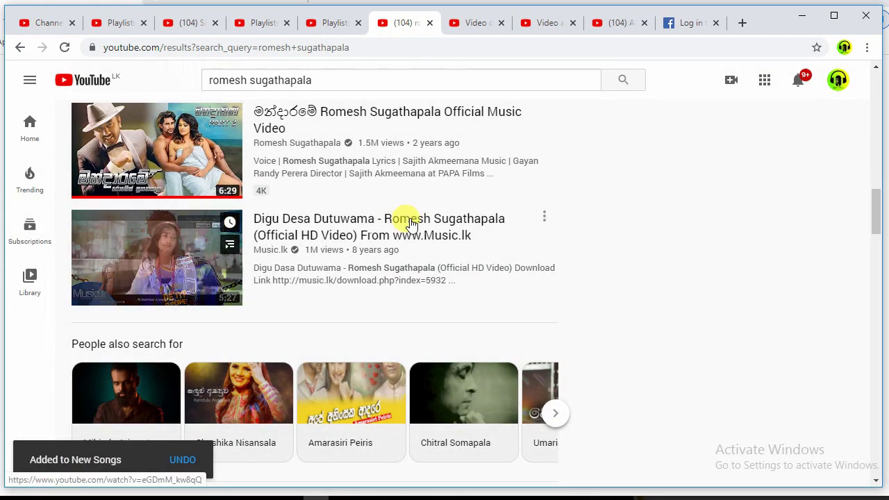
Step: Return to the playlist management page and reload it to update the list
scroll(608, 244, up, 10)
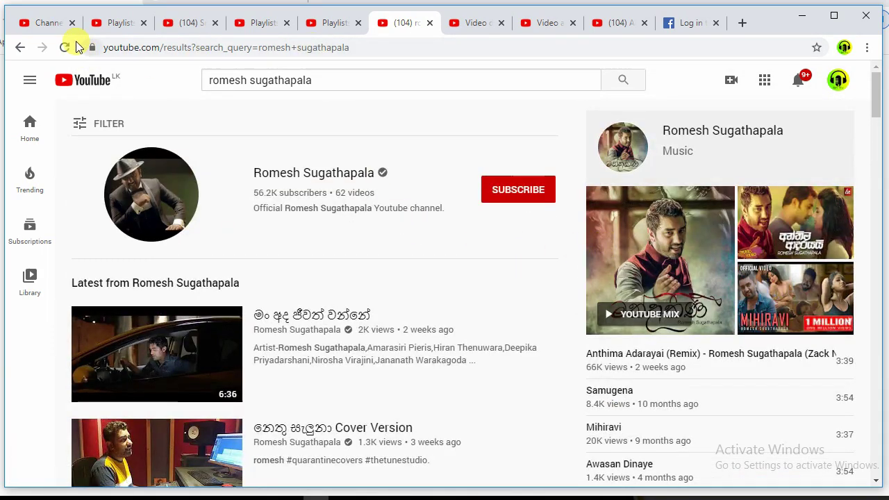
click(44, 25)
click(117, 23)
click(42, 24)
click(104, 23)
click(64, 47)
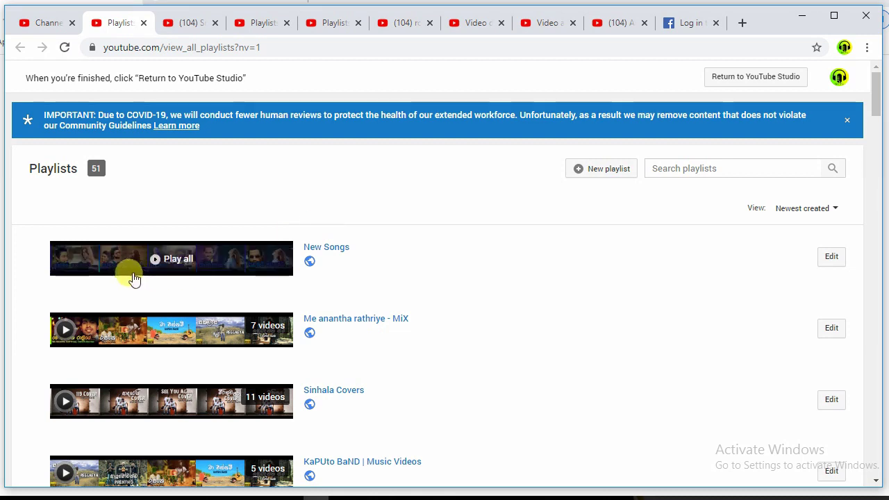
Step: Play all of the New Songs playlist, pause the first video and look through the playlist's videos
click(177, 262)
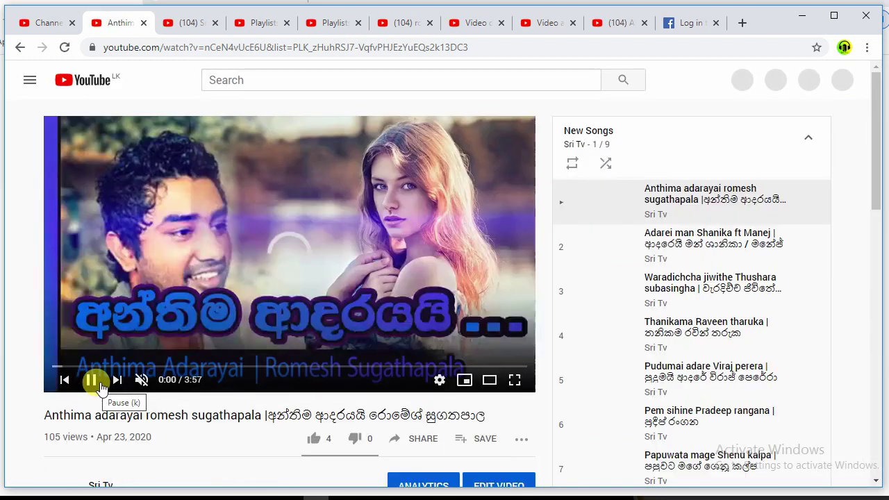
click(92, 380)
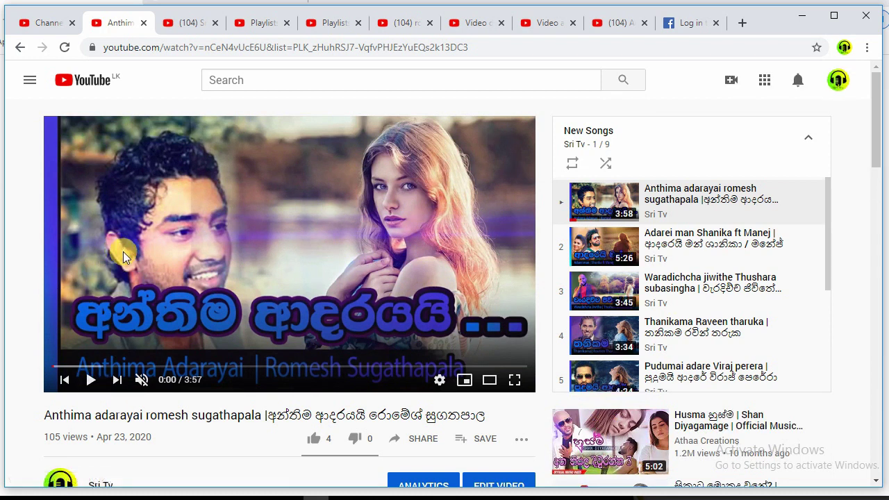
scroll(684, 257, down, 3)
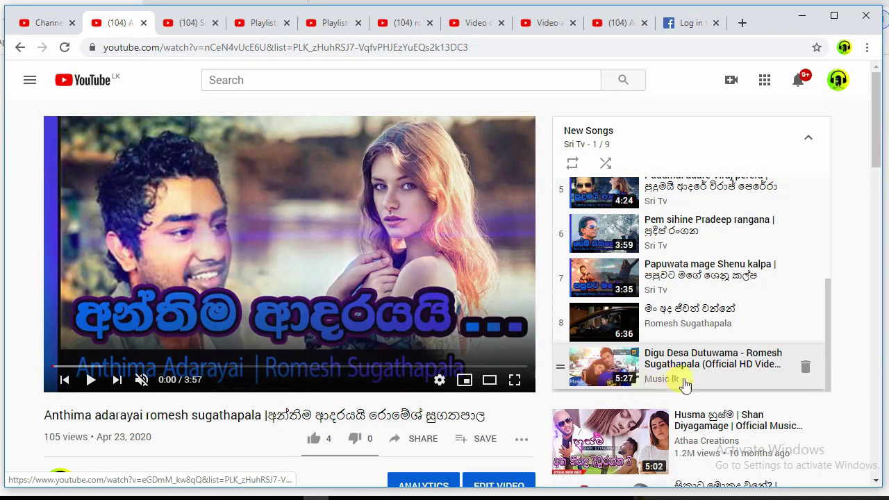
scroll(667, 355, up, 4)
scroll(680, 192, down, 3)
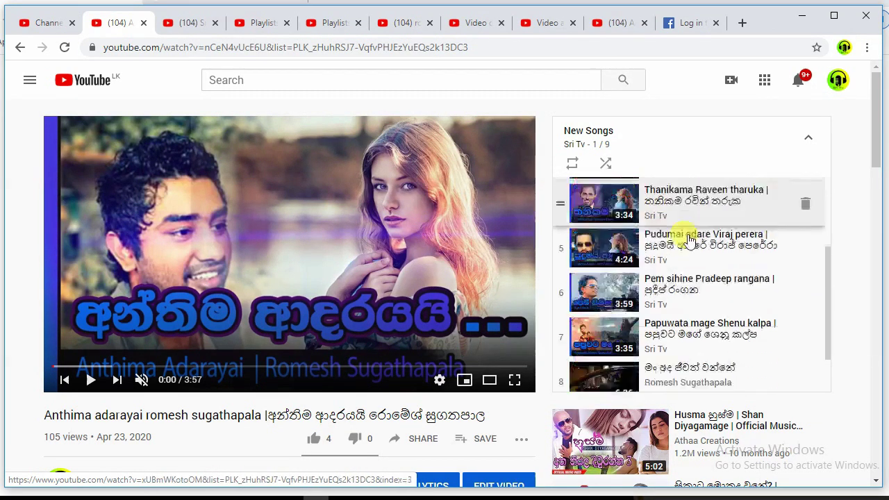
scroll(687, 376, down, 1)
scroll(686, 369, up, 3)
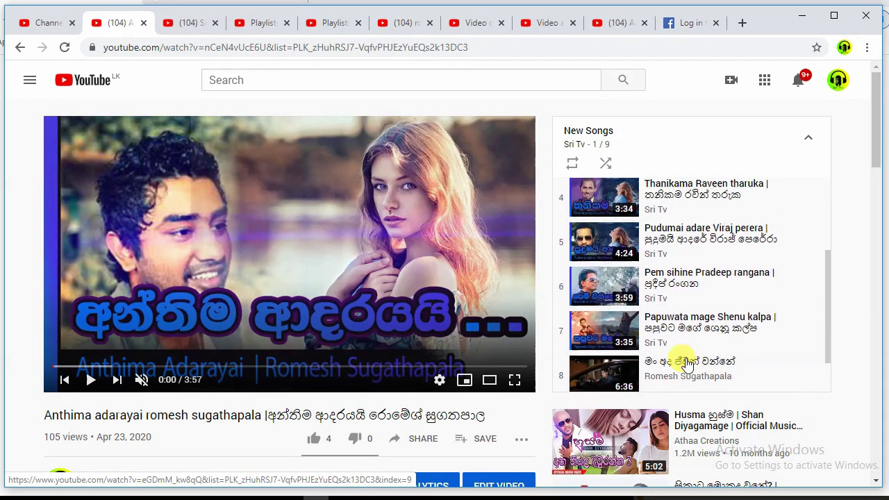
Step: Copy the web address of the open New Songs playlist
click(324, 47)
right_click(324, 47)
click(355, 101)
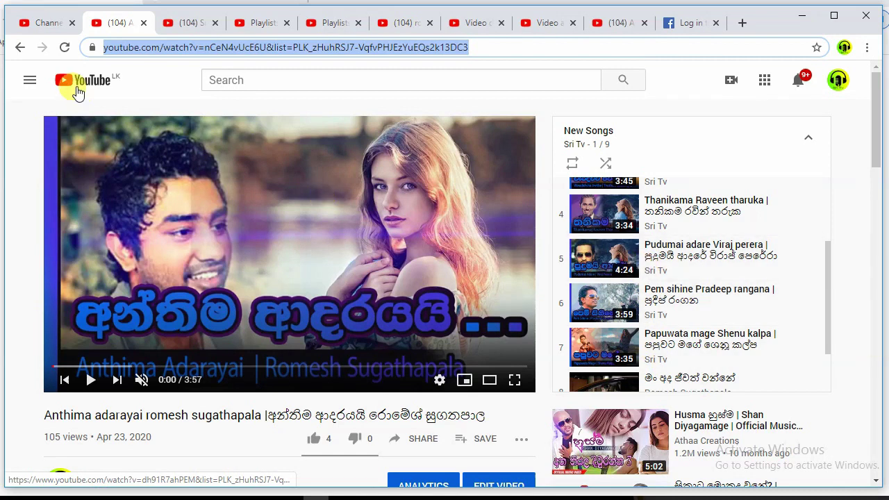
click(45, 27)
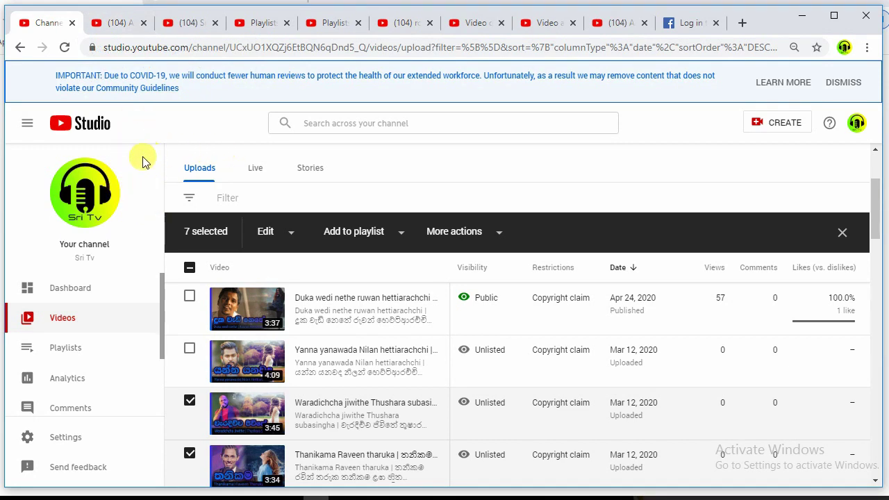
click(124, 25)
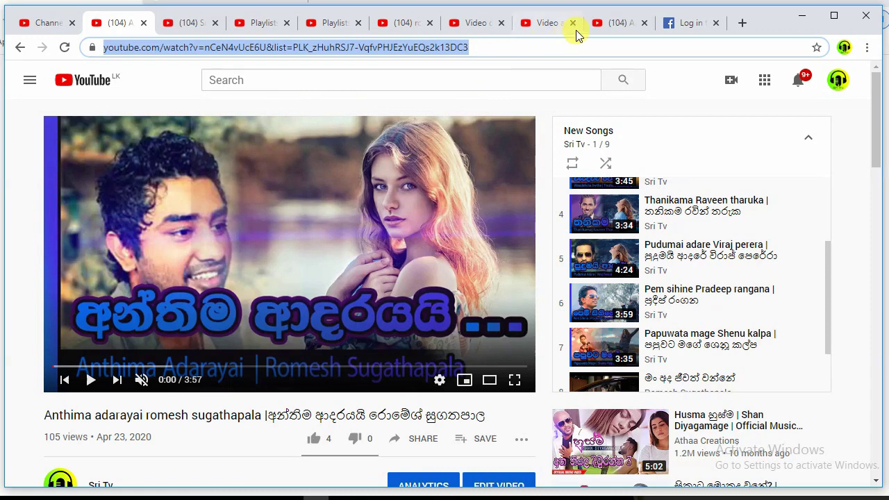
click(620, 24)
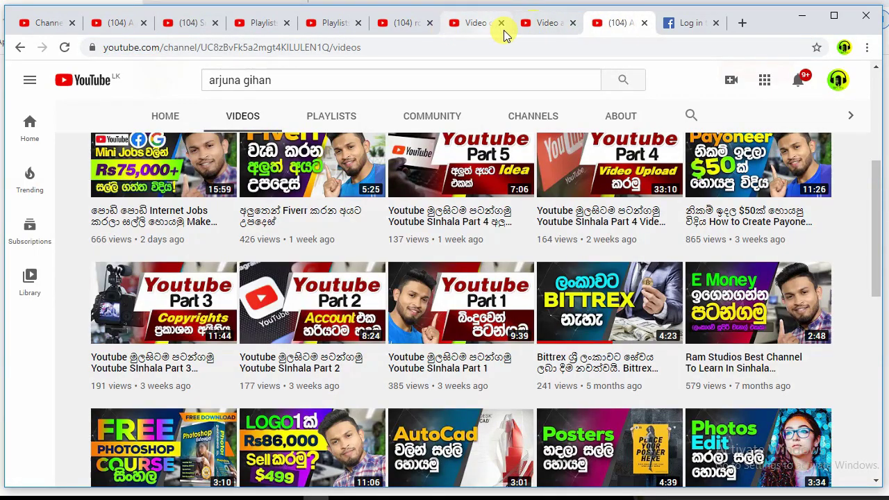
click(548, 24)
click(471, 25)
click(404, 26)
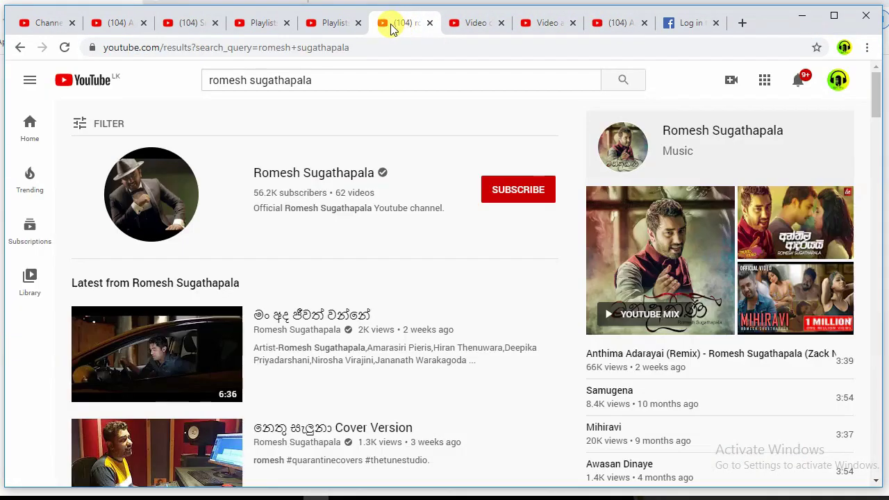
scroll(427, 245, down, 2)
scroll(425, 244, down, 2)
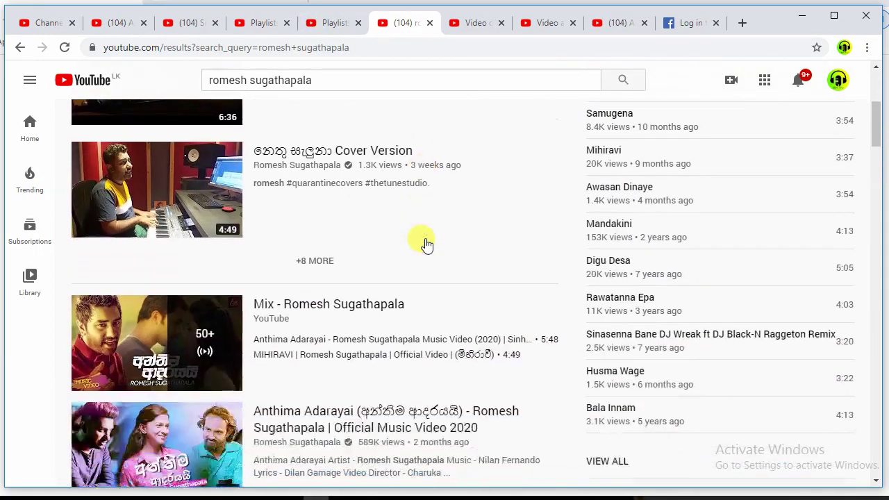
scroll(330, 233, up, 4)
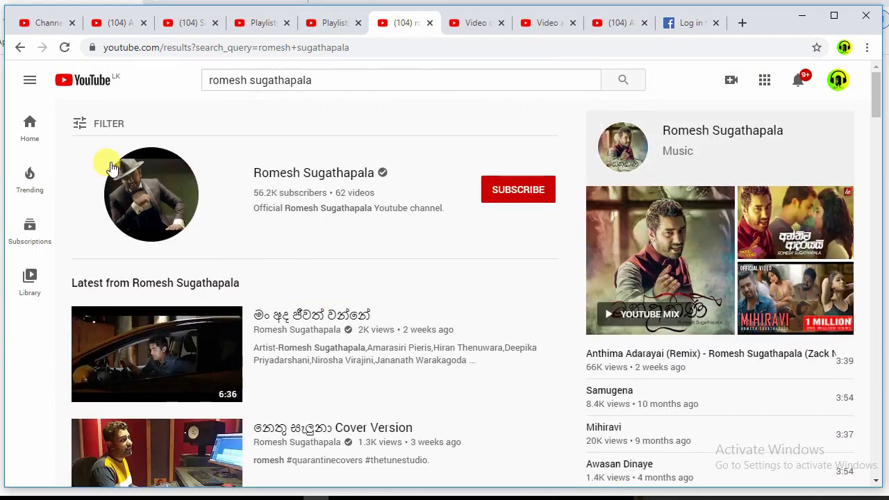
Step: Switch to YouTube Studio and open the Sri Tv channel's public page
click(112, 27)
click(56, 24)
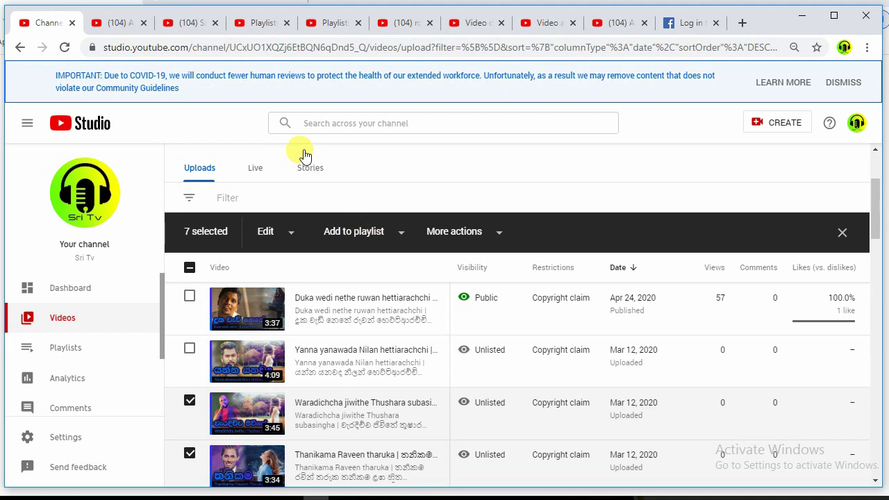
click(118, 28)
click(63, 29)
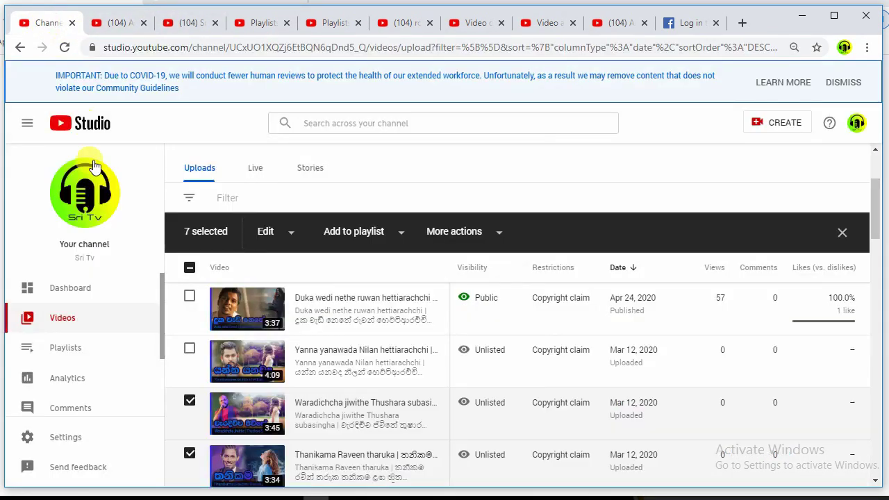
click(89, 191)
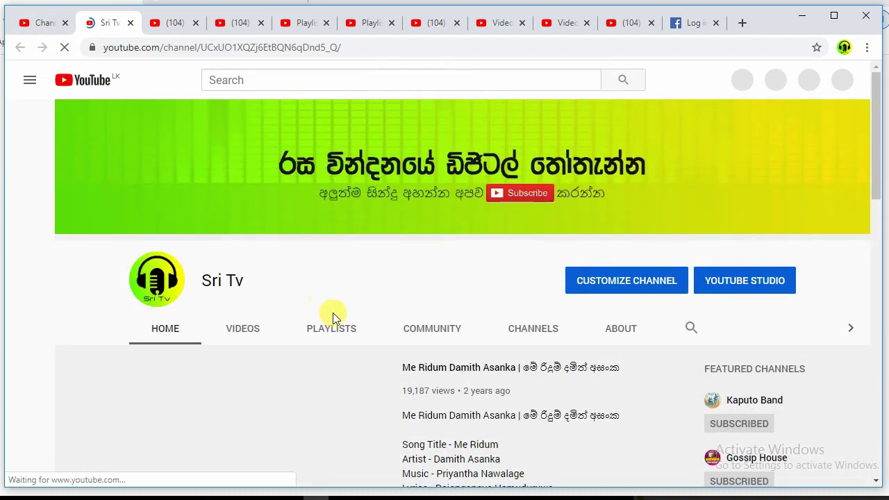
Step: Show the Sri Tv channel's playlists and look through the created and saved ones, including New Songs
click(341, 331)
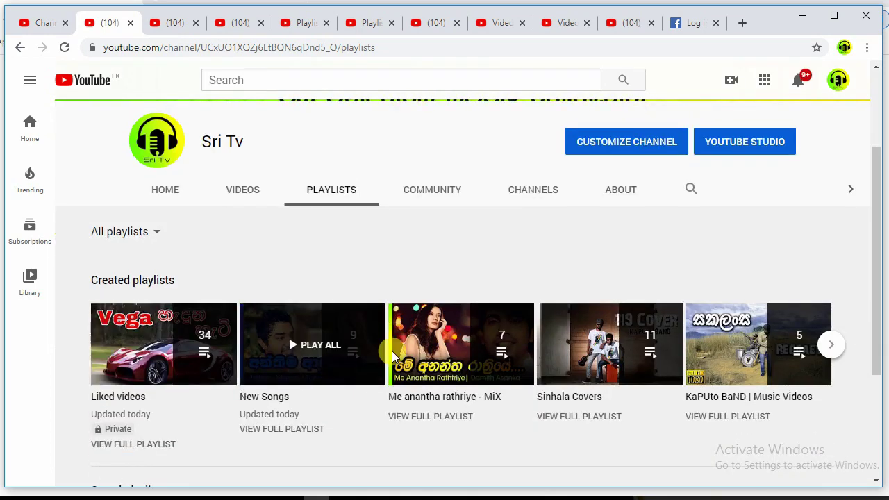
scroll(397, 355, down, 1)
scroll(399, 352, up, 3)
scroll(399, 352, down, 4)
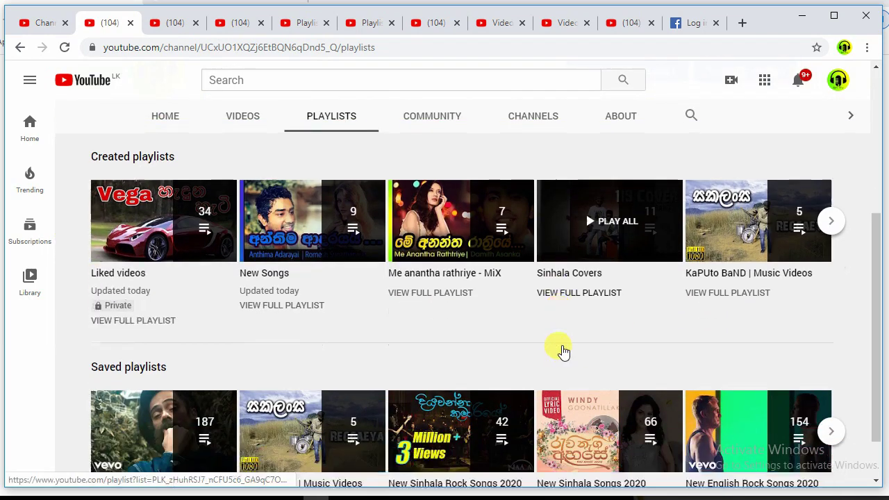
scroll(431, 318, up, 3)
click(298, 293)
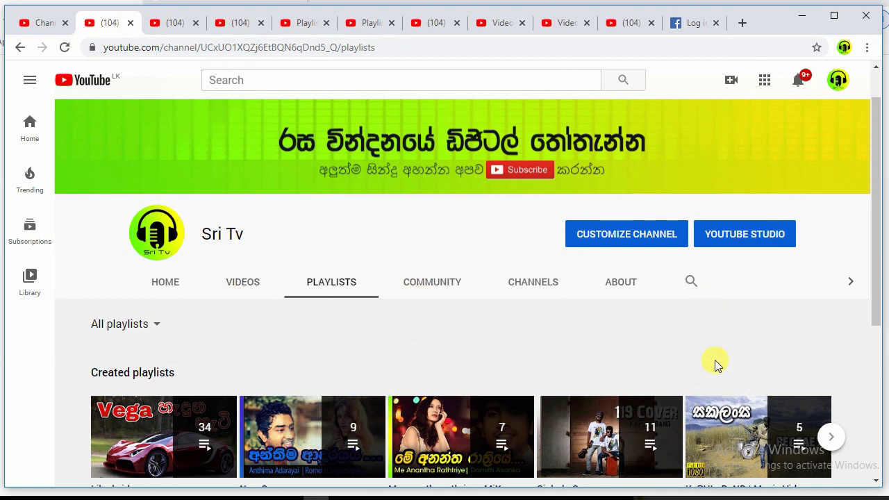
scroll(361, 410, down, 1)
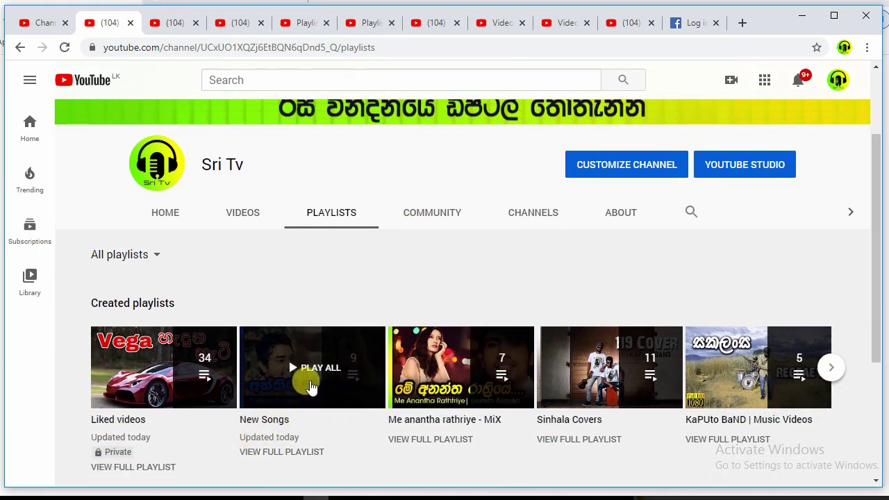
Step: Open the channel's home page and examine how its playlist sections are laid out from the featured video to the last row
click(182, 217)
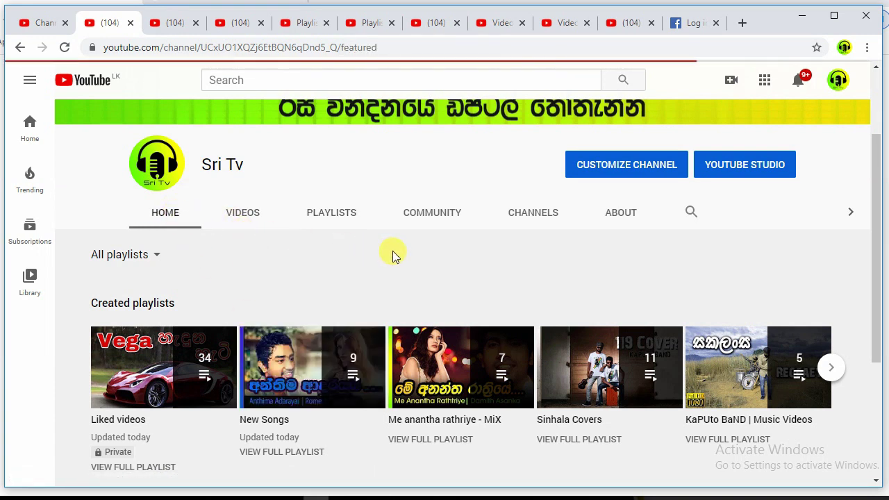
scroll(341, 264, down, 3)
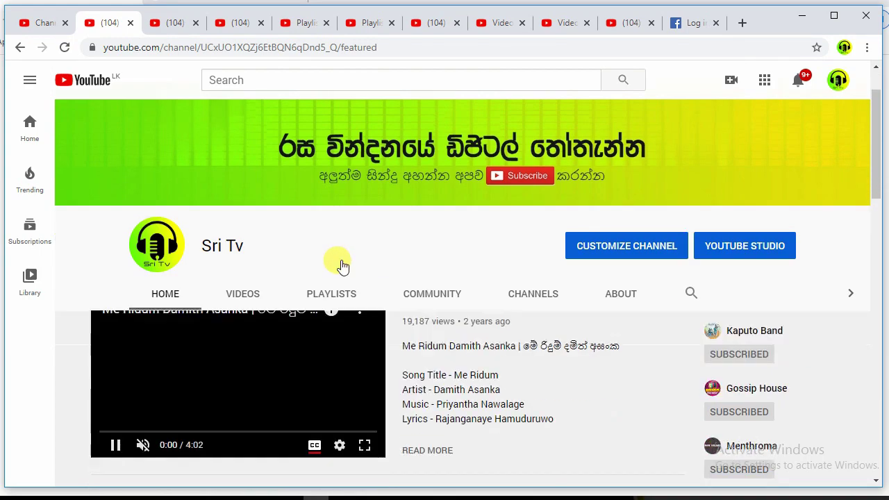
scroll(514, 243, down, 5)
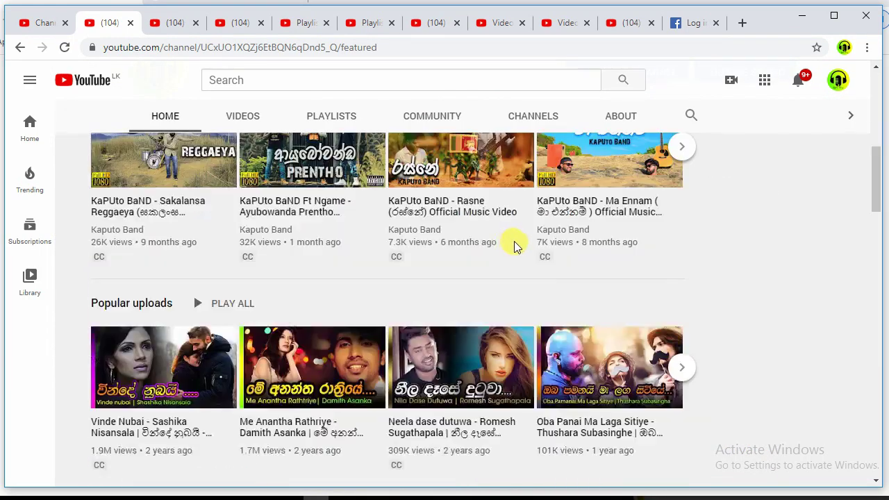
scroll(514, 245, down, 5)
scroll(661, 294, up, 12)
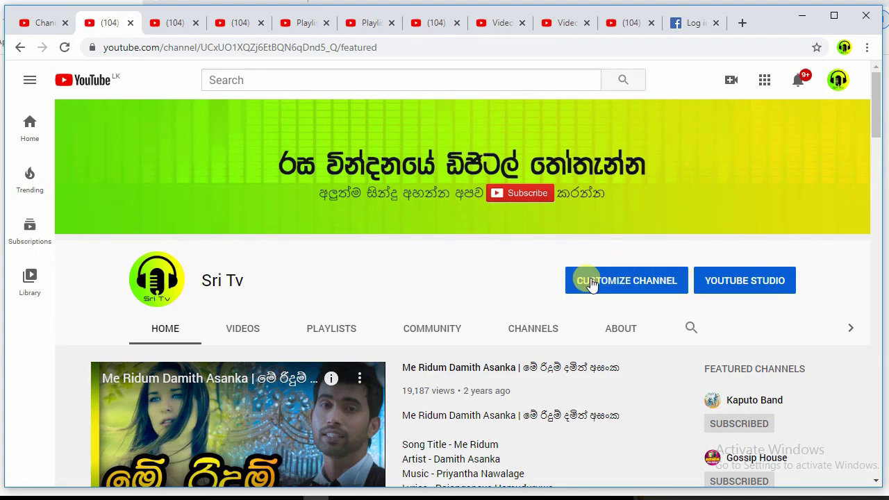
scroll(541, 309, down, 15)
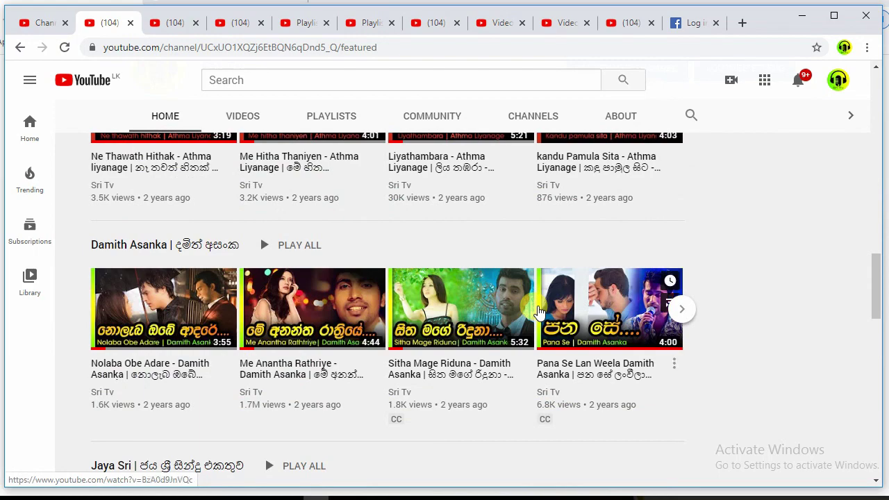
scroll(541, 310, down, 9)
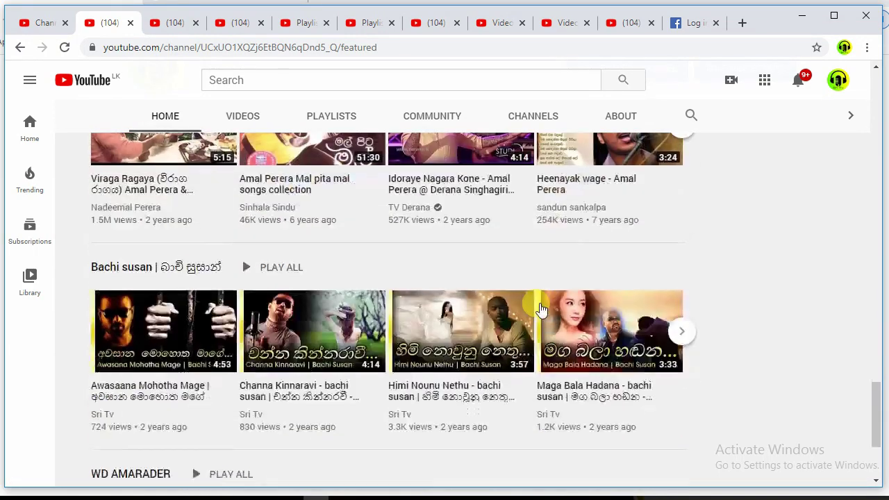
scroll(541, 310, down, 1)
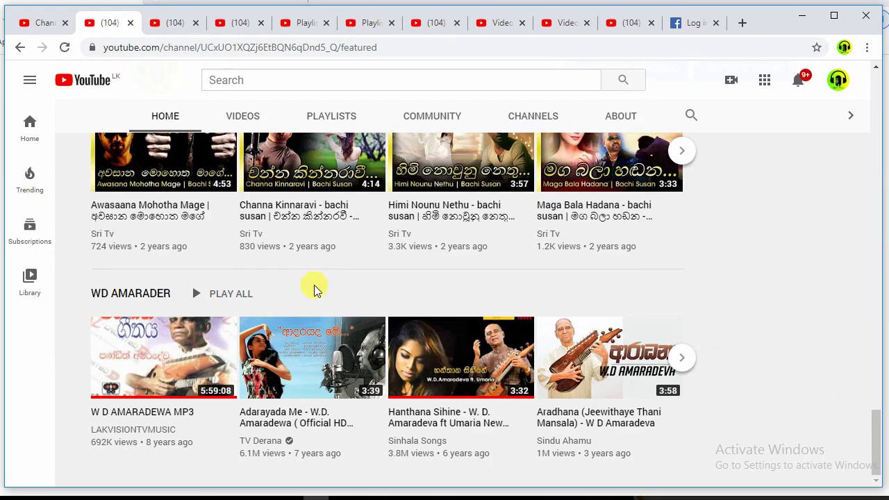
scroll(486, 295, up, 16)
scroll(697, 310, up, 10)
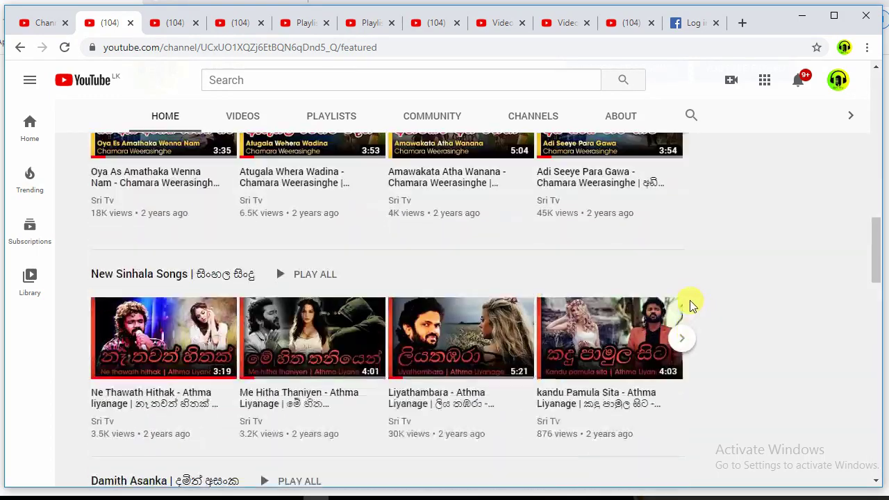
scroll(679, 261, up, 3)
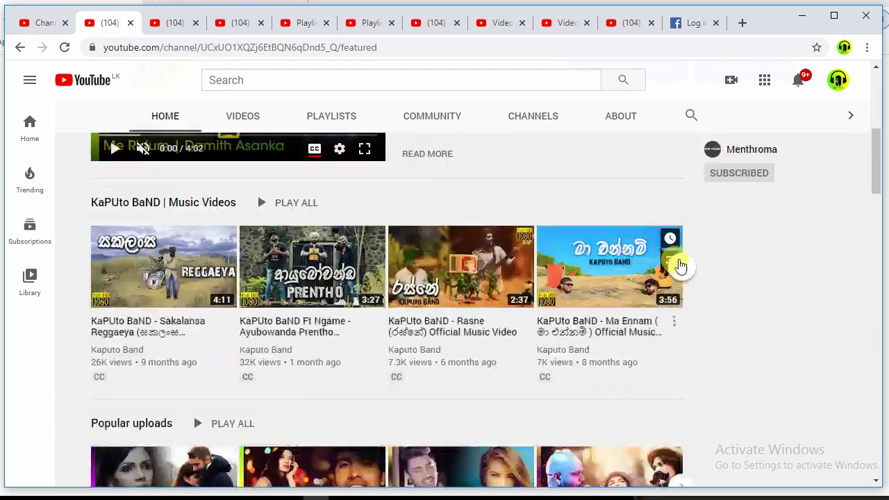
scroll(806, 366, down, 6)
drag(876, 202, 875, 420)
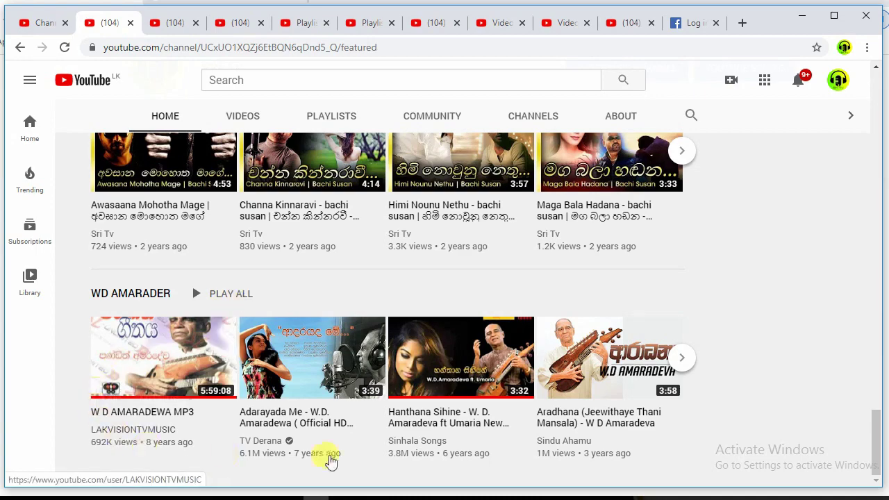
scroll(615, 406, up, 20)
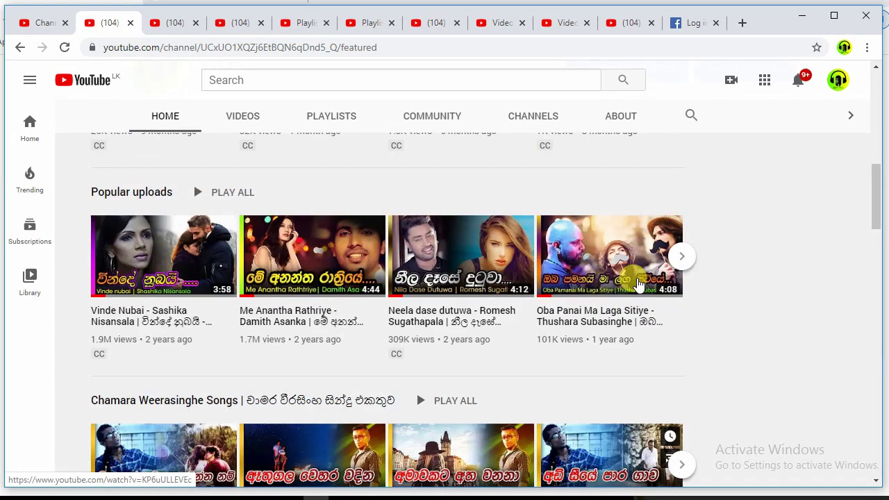
scroll(377, 343, up, 3)
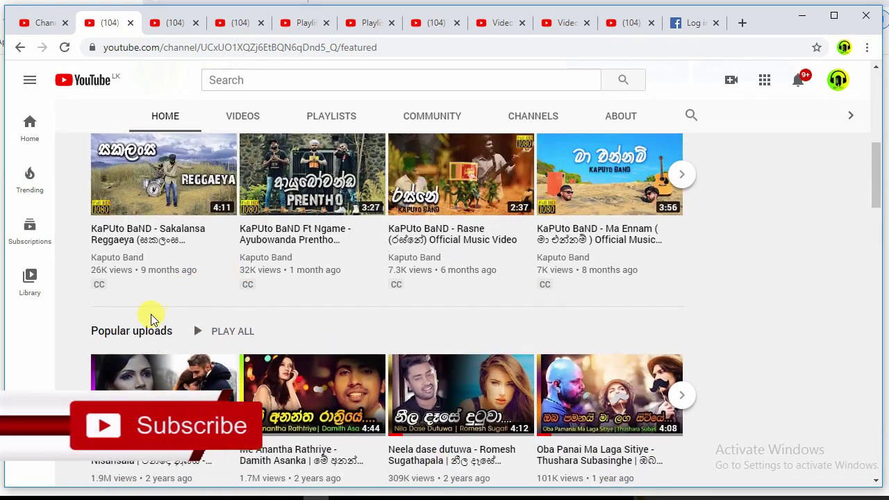
scroll(151, 316, up, 4)
scroll(730, 412, down, 1)
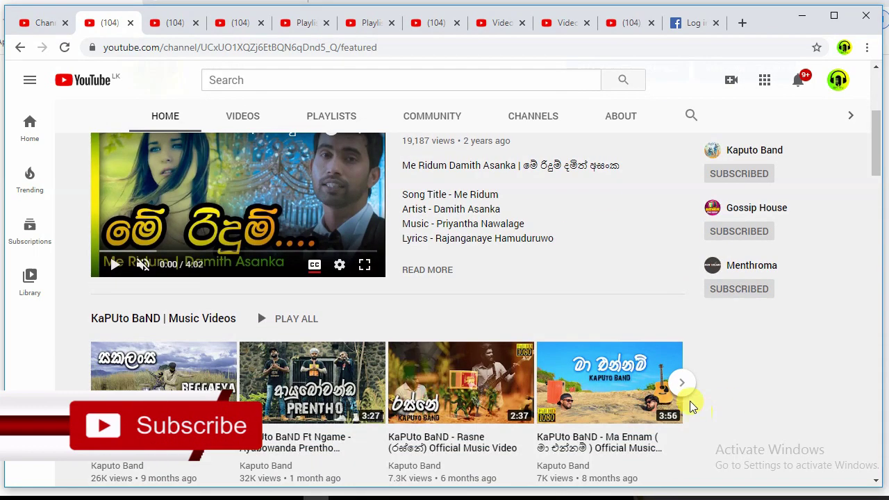
Step: Play all of the KaPUto BaND | Music Videos section, return to the channel home page and close the mini player
click(263, 319)
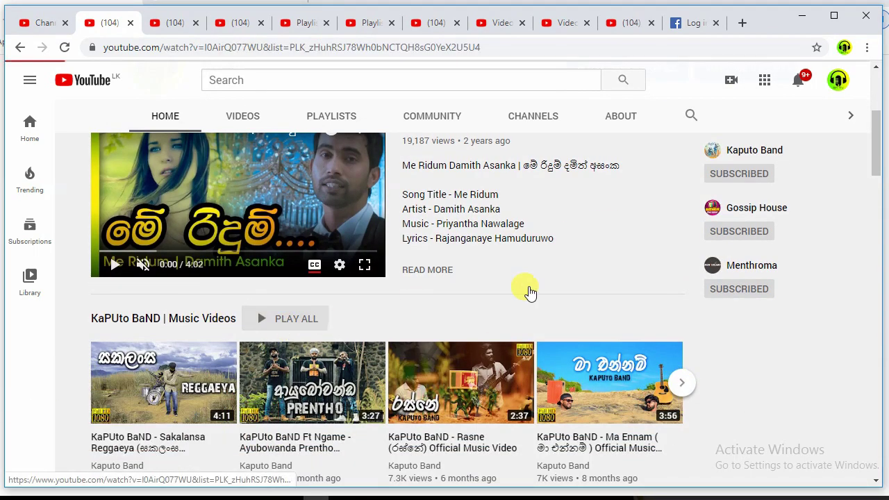
click(20, 47)
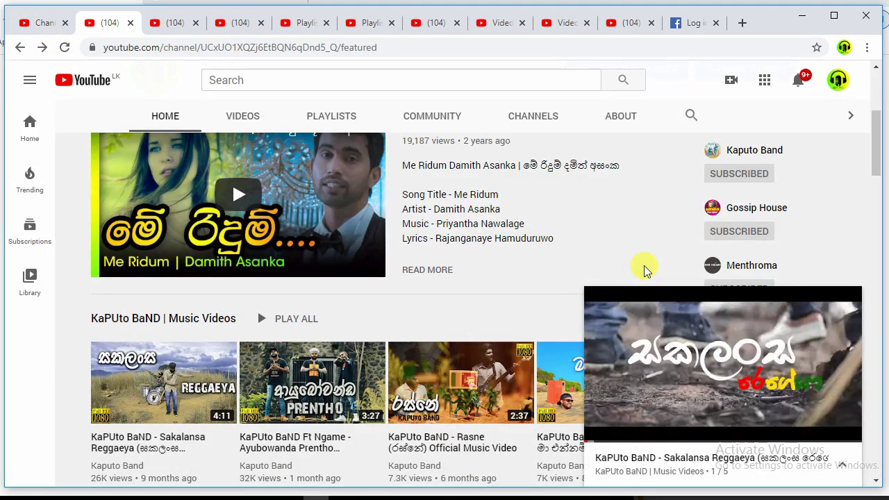
scroll(694, 278, up, 3)
click(847, 310)
Step: Open channel customization and remove the WD AMARADER section at the end of the channel home page
click(635, 244)
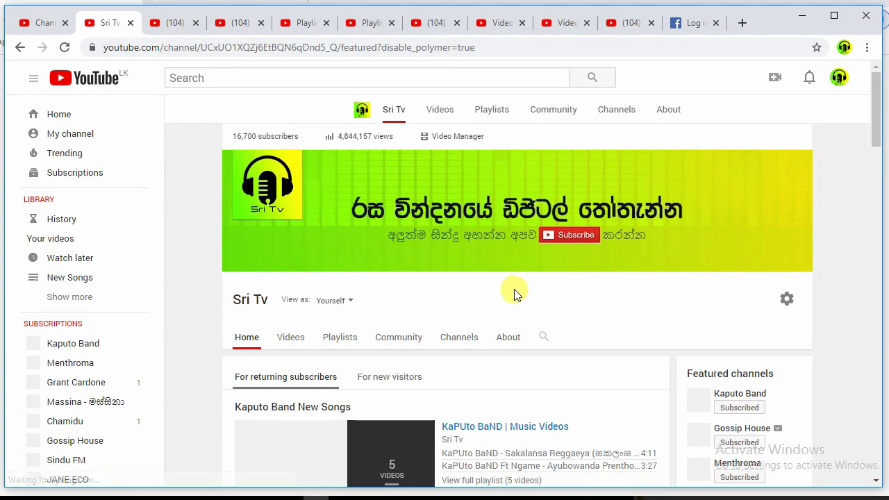
scroll(515, 293, down, 8)
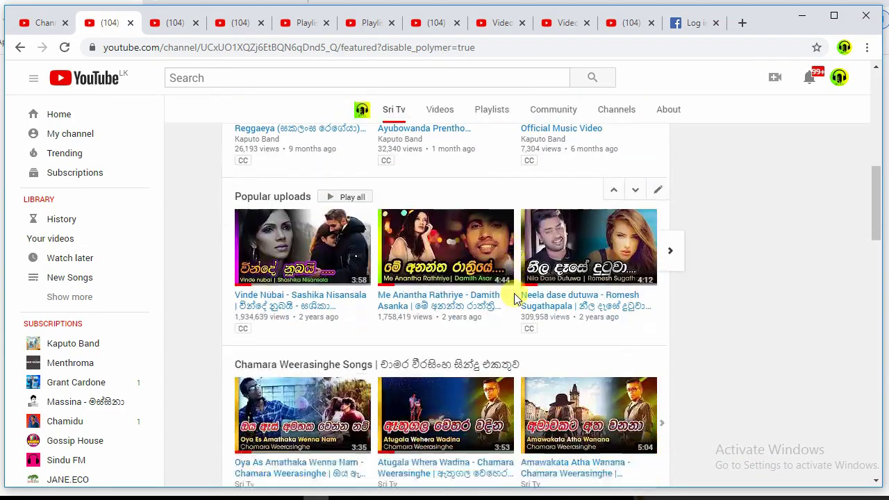
scroll(514, 293, down, 20)
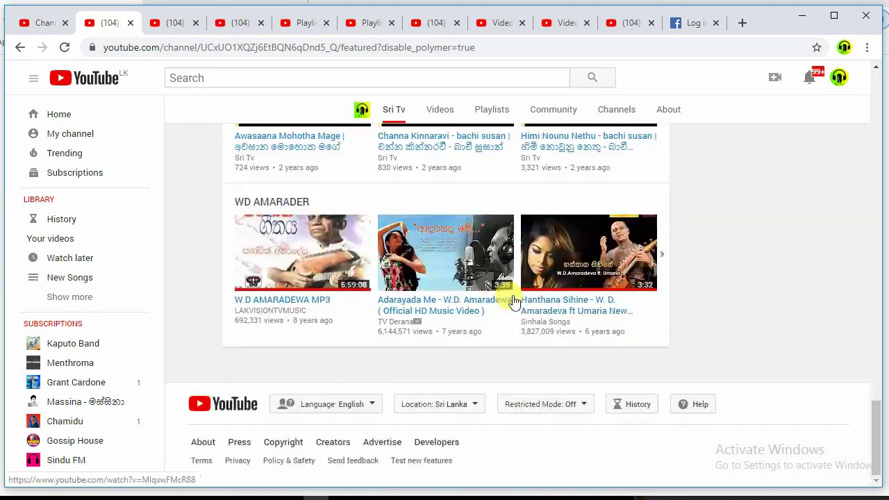
scroll(499, 353, up, 2)
scroll(519, 344, down, 2)
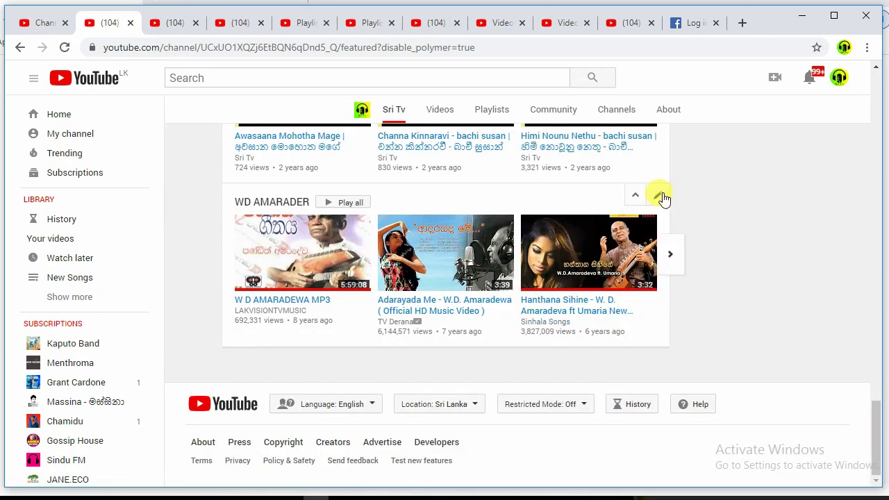
click(659, 197)
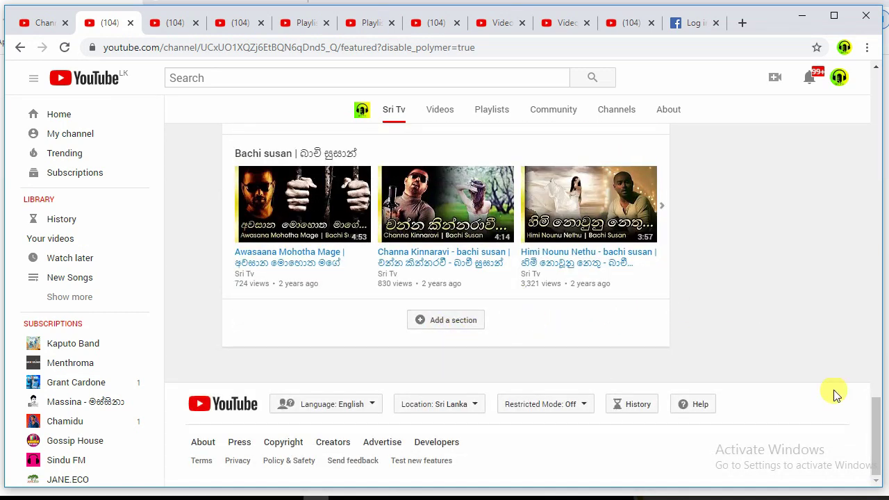
Step: Add a new section below Bachi susan, choose Created playlists as its content and check the preview
click(448, 323)
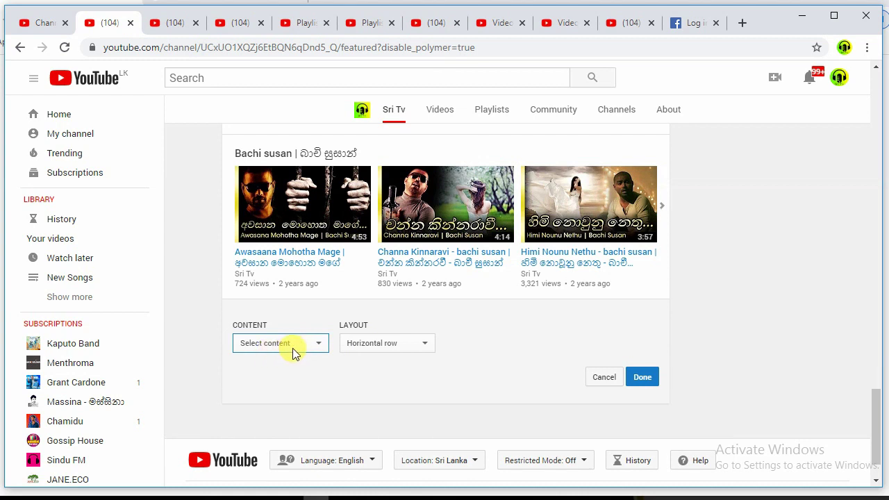
click(293, 351)
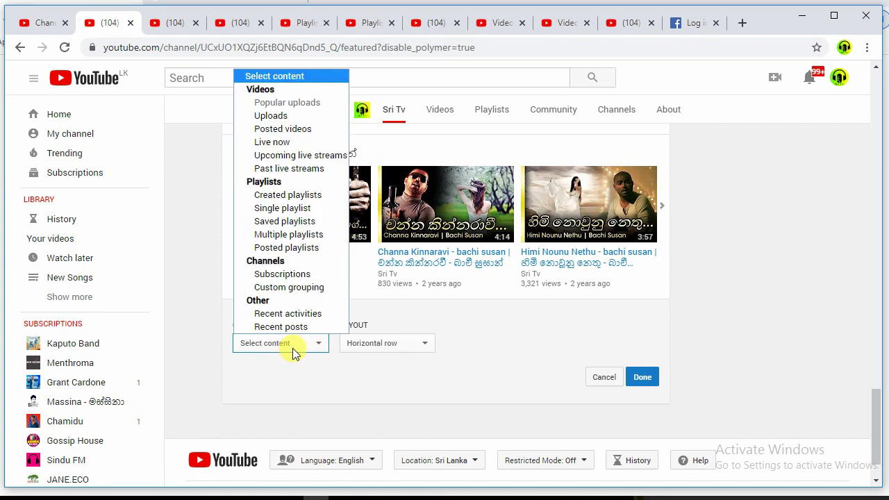
click(277, 198)
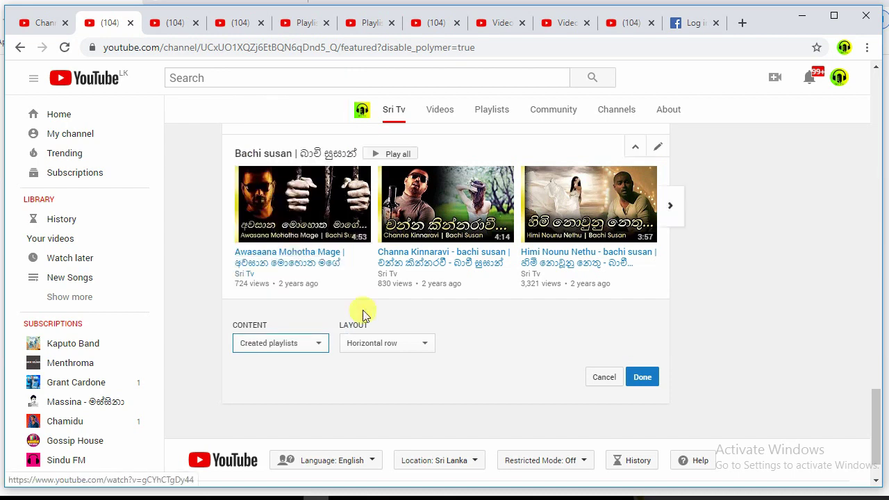
scroll(472, 330, down, 1)
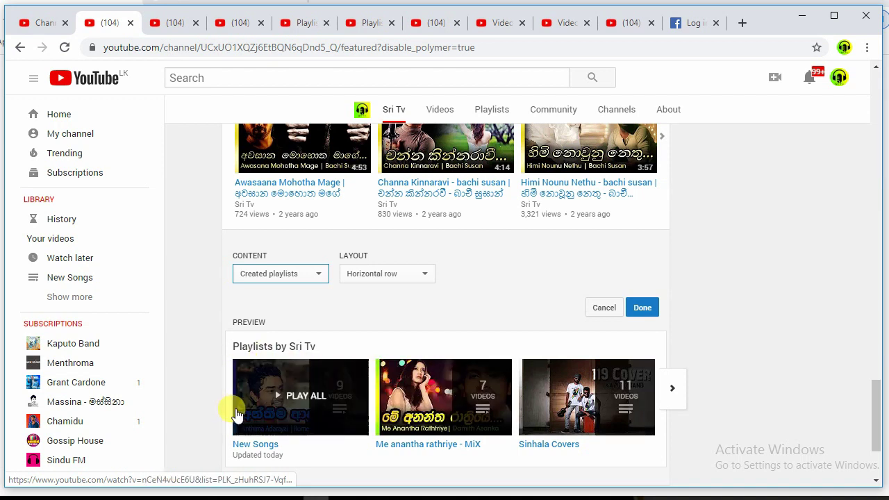
Step: Change the new section's content to Single playlist and choose My Playlists as the playlist source
click(284, 275)
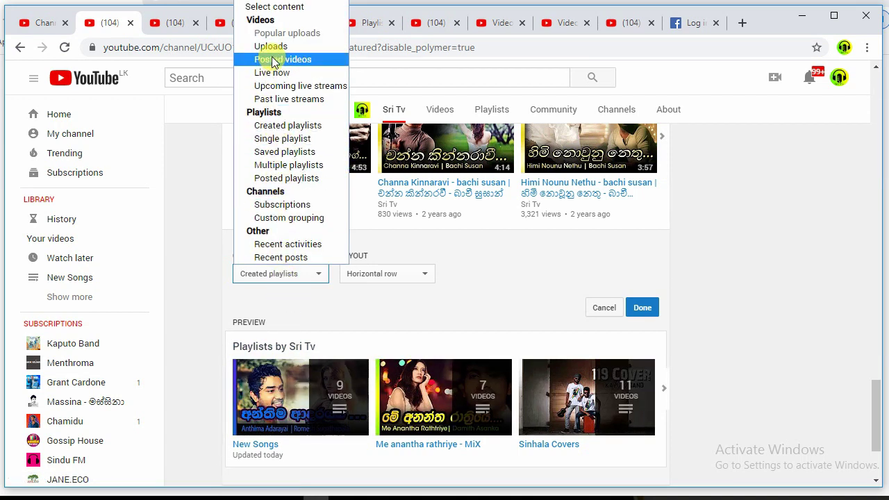
click(288, 139)
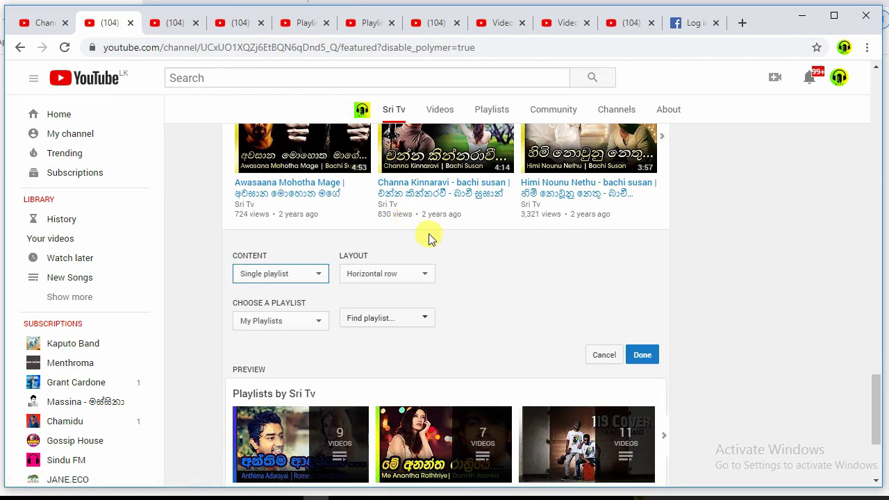
scroll(554, 306, down, 2)
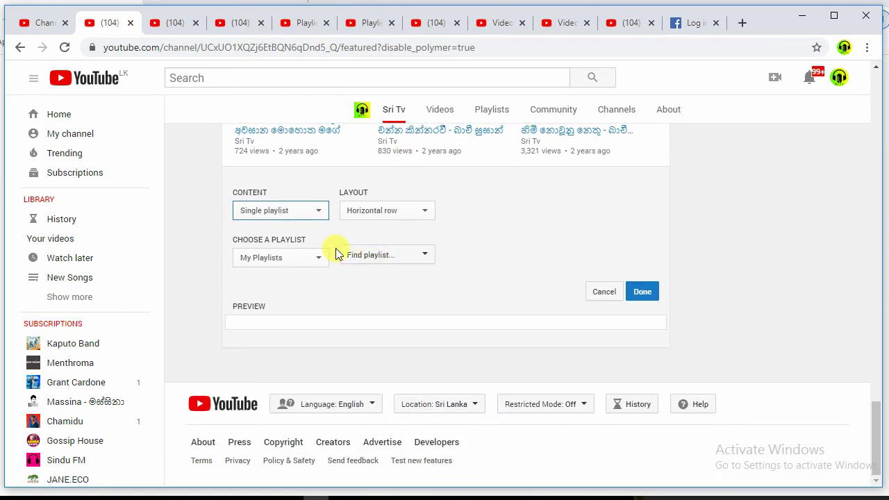
click(286, 258)
click(284, 275)
click(285, 260)
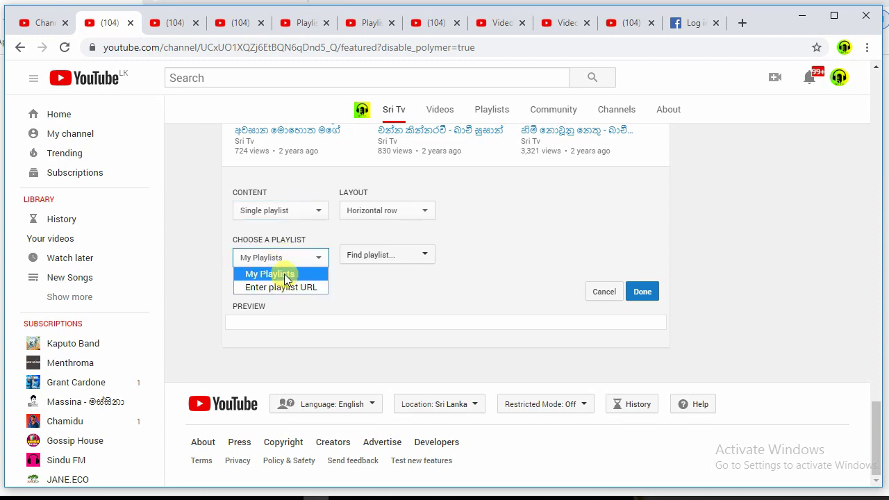
click(284, 273)
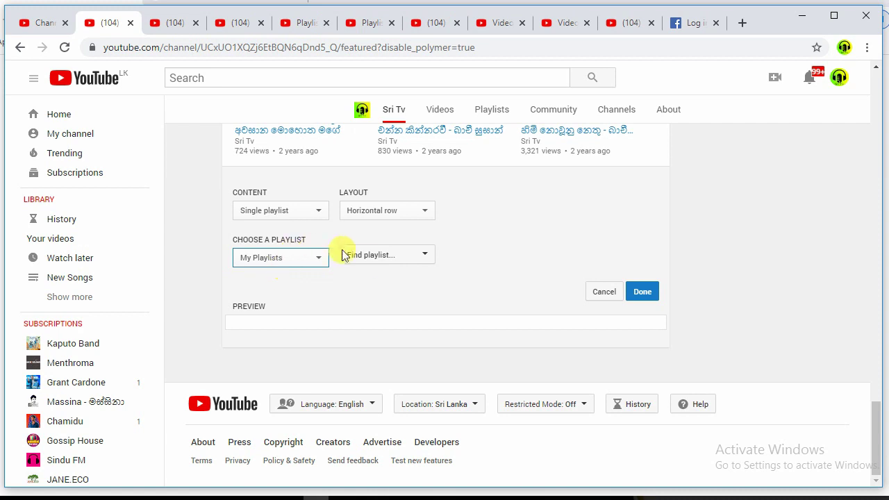
Step: Find the New Songs playlist by searching for "new", choose it for the section and save the section
click(389, 257)
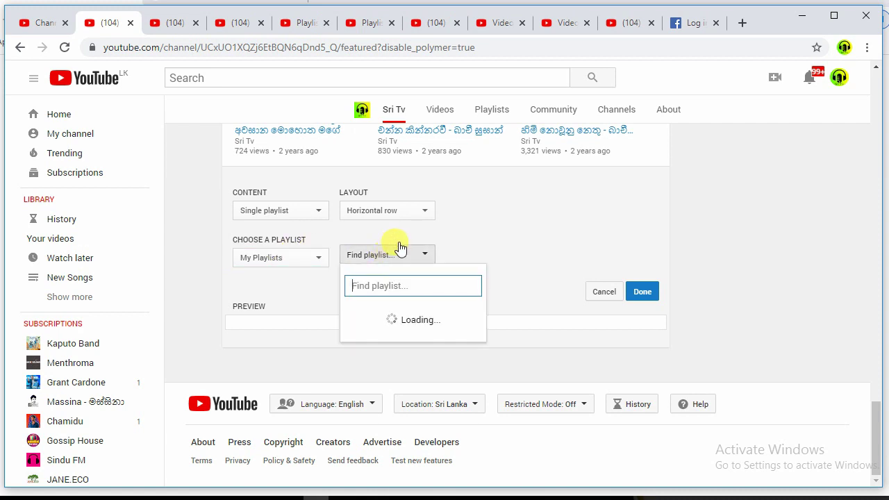
mouse_move(526, 326)
mouse_down()
mouse_move(528, 387)
mouse_move(519, 339)
mouse_up()
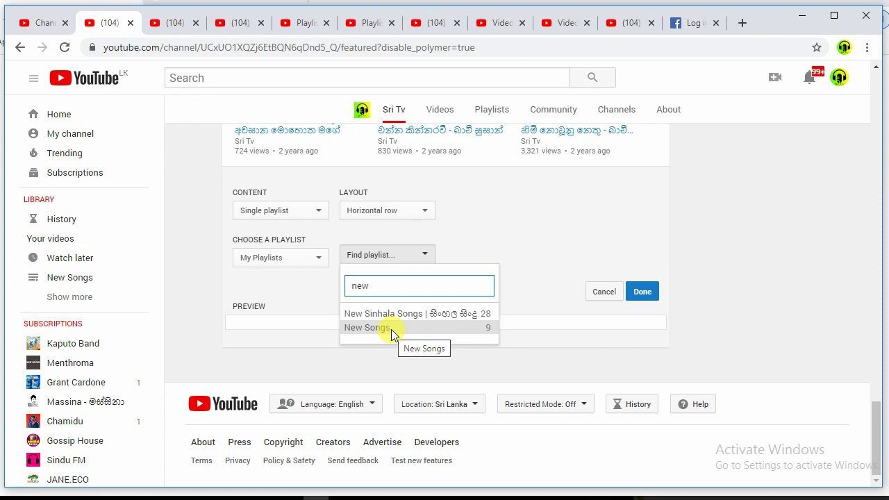
click(391, 333)
click(643, 292)
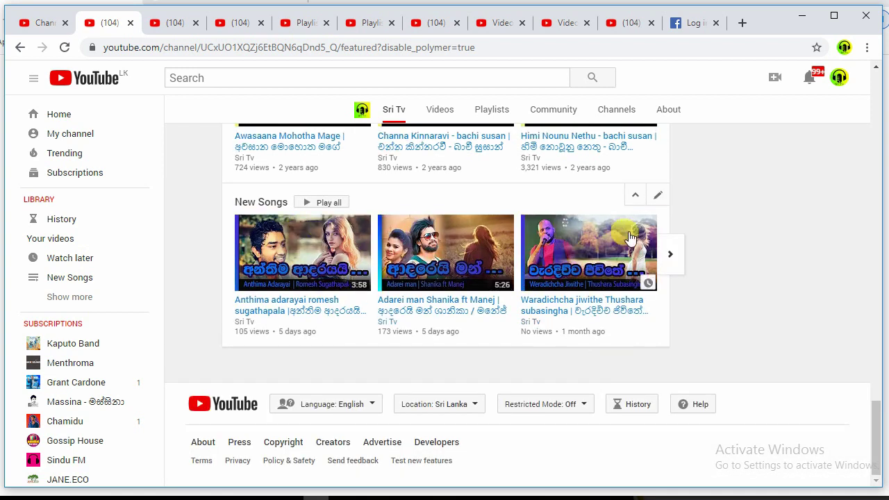
Step: Browse through the videos in the New Songs section and review the rows above it on the channel home page
scroll(285, 274, up, 1)
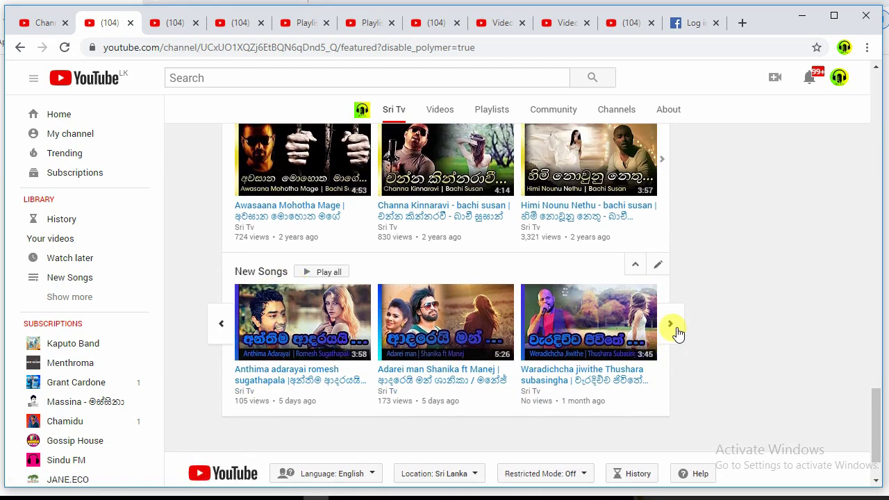
click(671, 324)
click(670, 325)
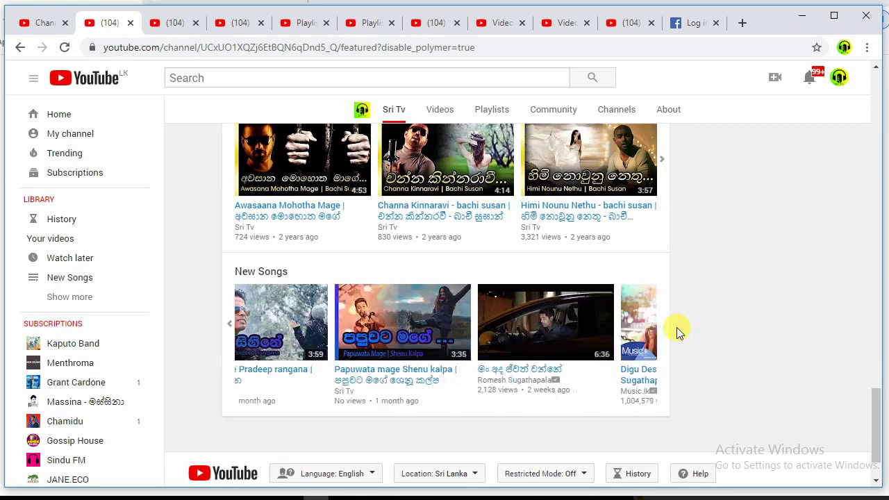
click(224, 323)
click(223, 324)
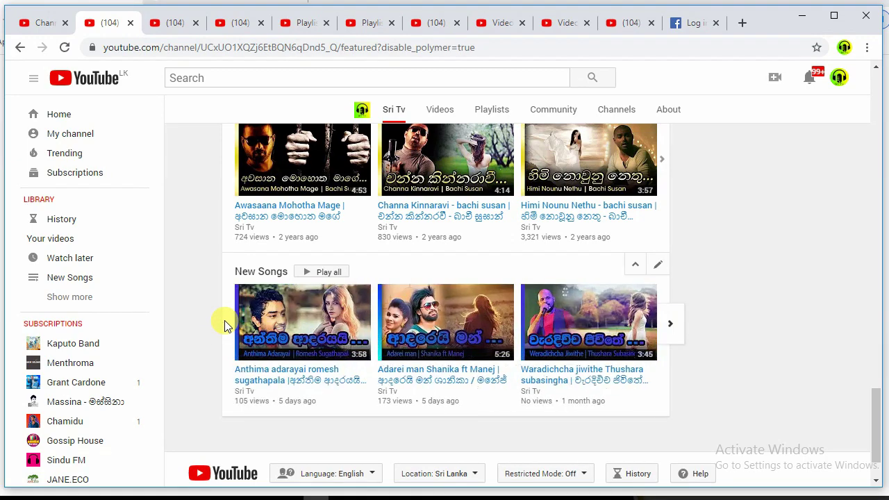
scroll(526, 299, up, 3)
scroll(521, 306, down, 3)
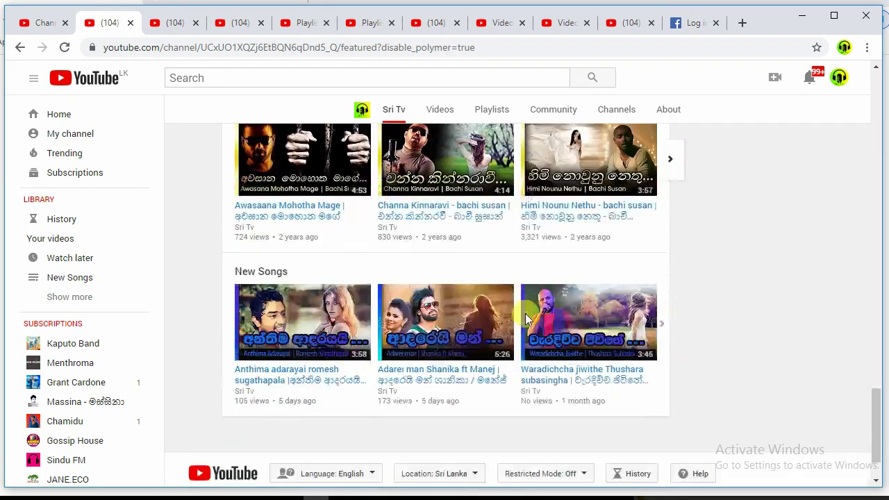
scroll(518, 326, up, 1)
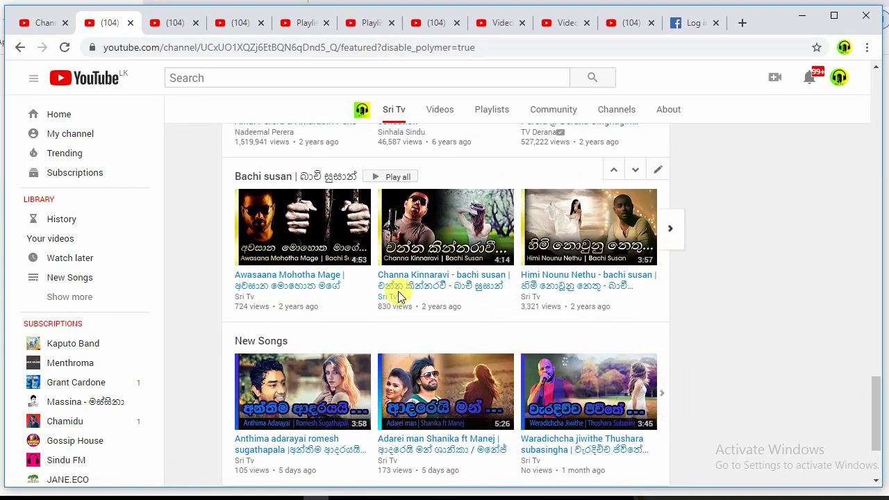
click(671, 395)
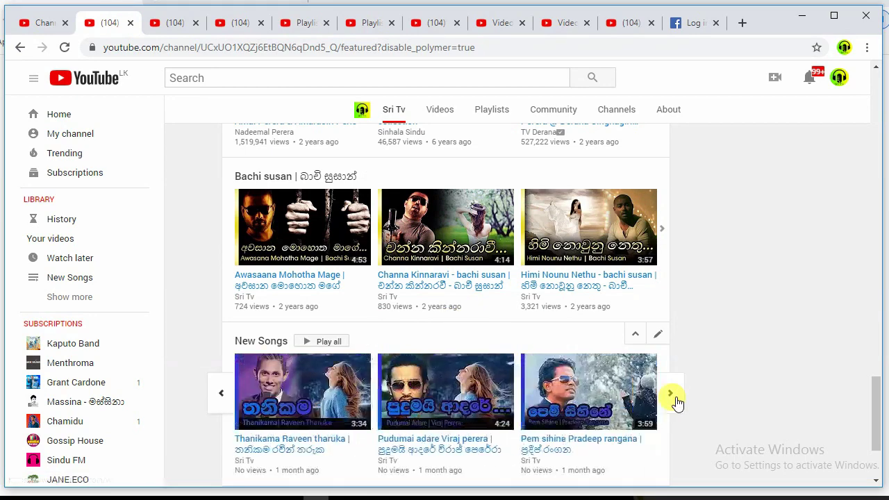
click(671, 394)
scroll(448, 266, up, 2)
scroll(452, 312, down, 2)
scroll(453, 313, down, 1)
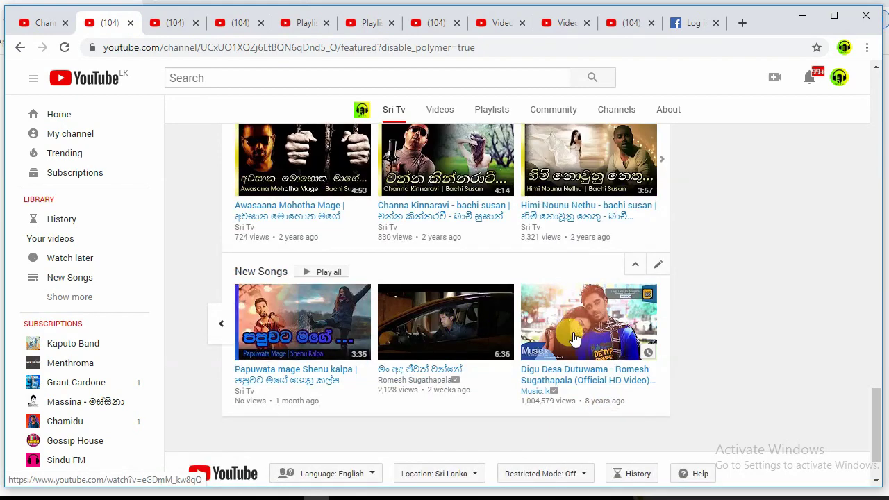
scroll(255, 338, up, 15)
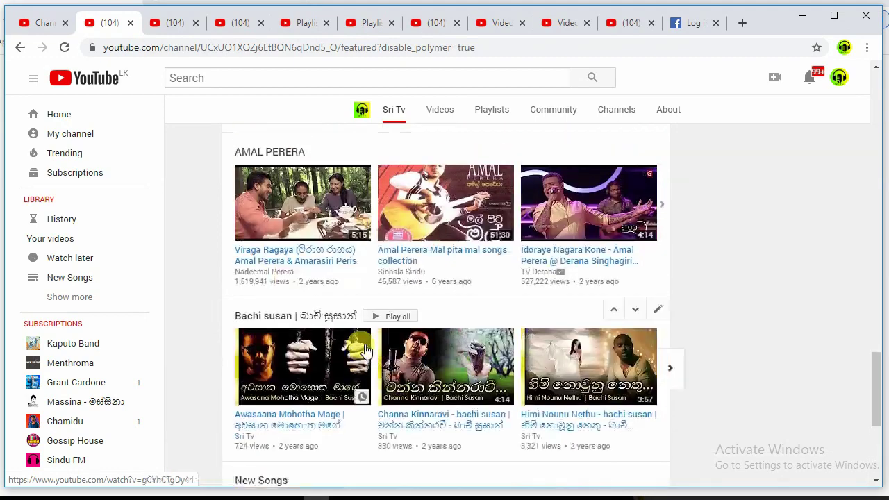
scroll(271, 313, up, 6)
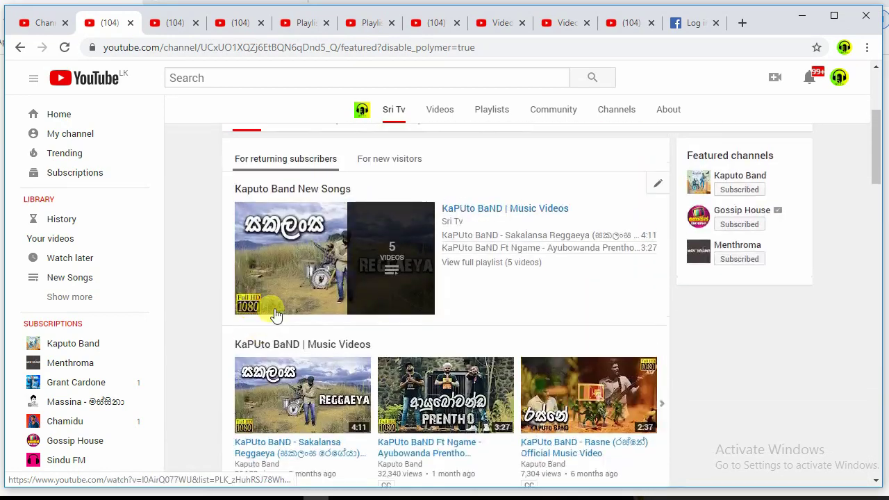
Step: Switch to YouTube Studio, open the channel's public page from there and pause the featured video
click(41, 22)
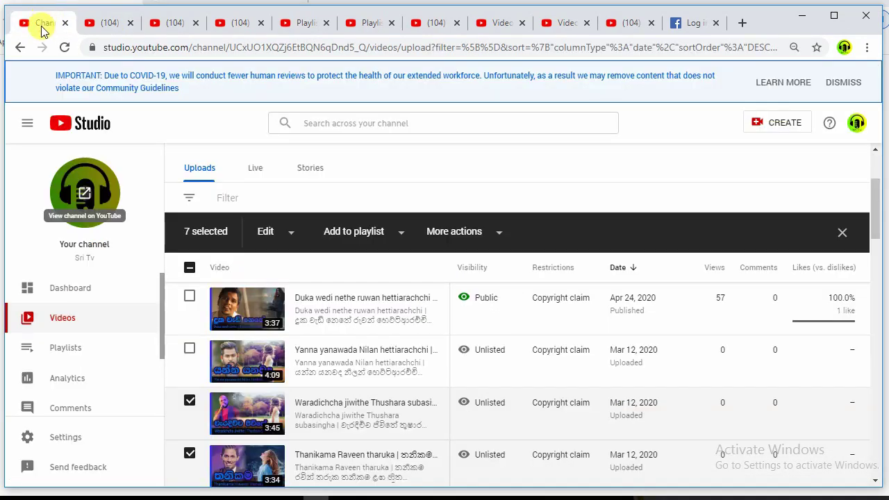
click(93, 189)
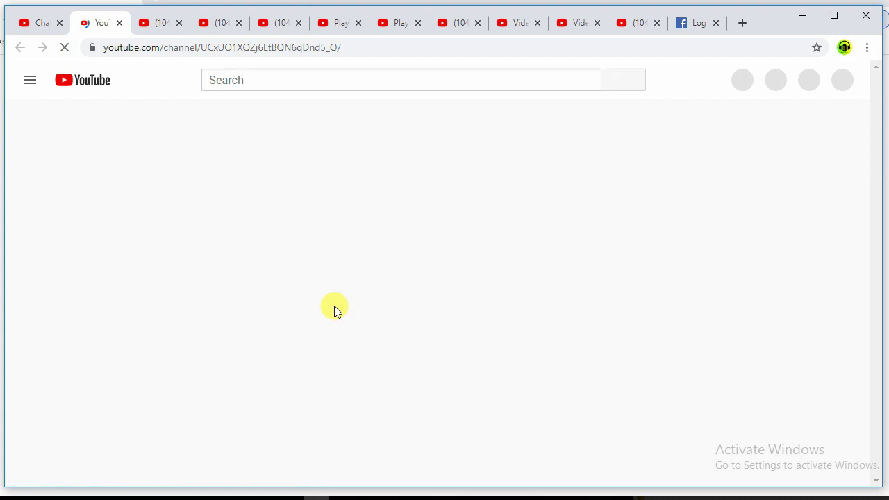
scroll(208, 333, down, 2)
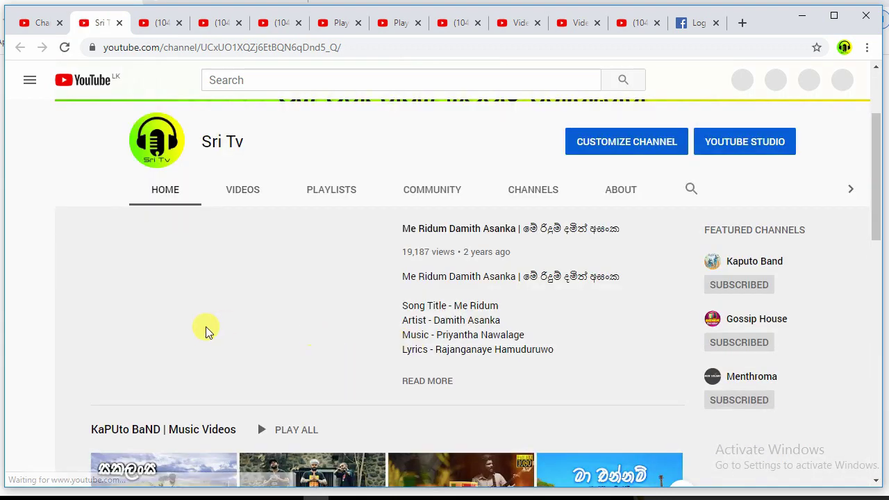
click(116, 376)
Step: Examine the public home page's sections from the featured video down to the WD AMARADER row
scroll(430, 334, down, 3)
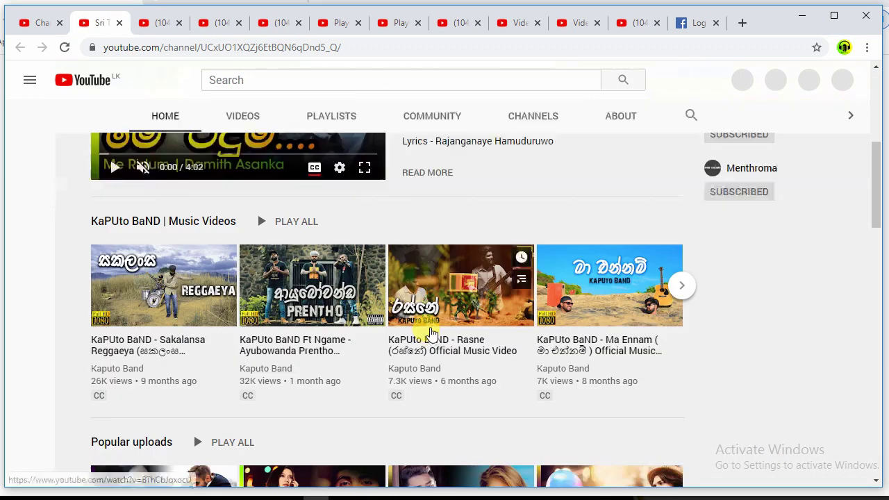
scroll(417, 333, up, 5)
scroll(389, 298, down, 1)
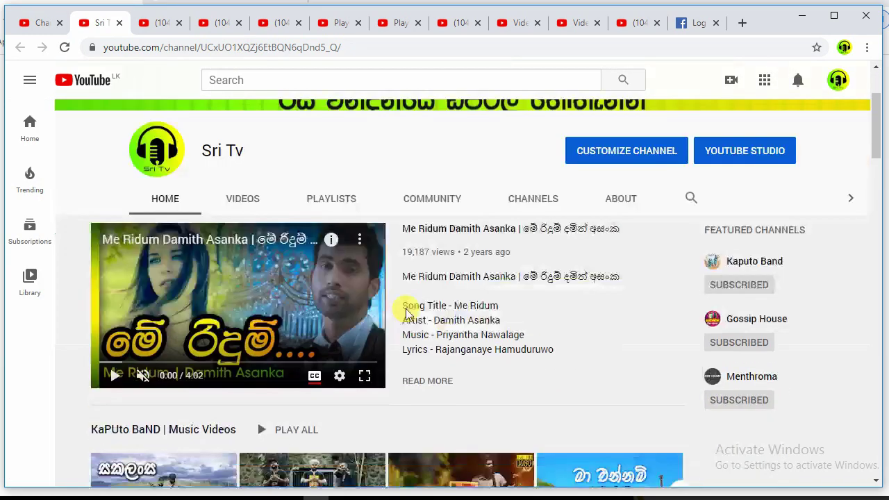
scroll(408, 314, up, 1)
scroll(283, 338, down, 3)
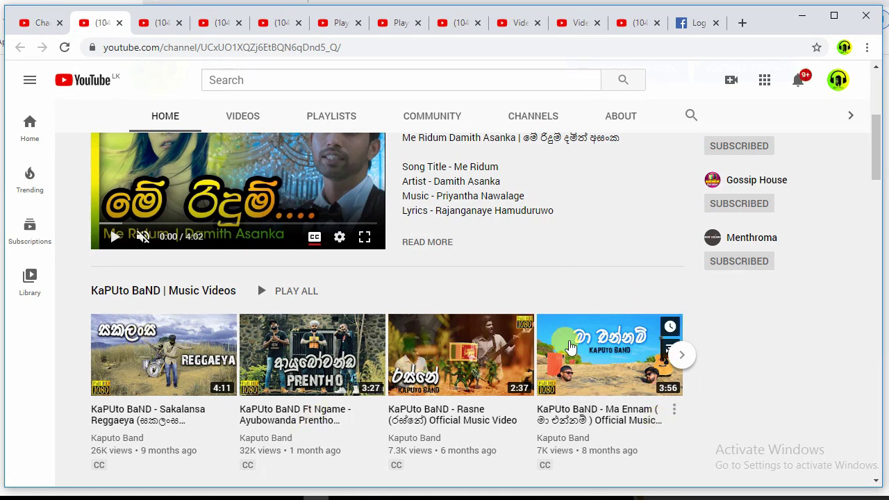
scroll(566, 350, down, 3)
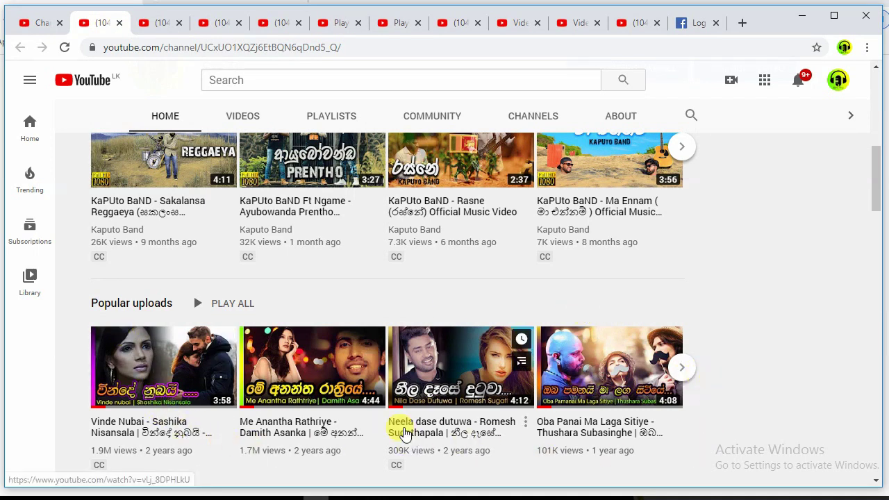
scroll(401, 451, down, 2)
scroll(234, 402, down, 2)
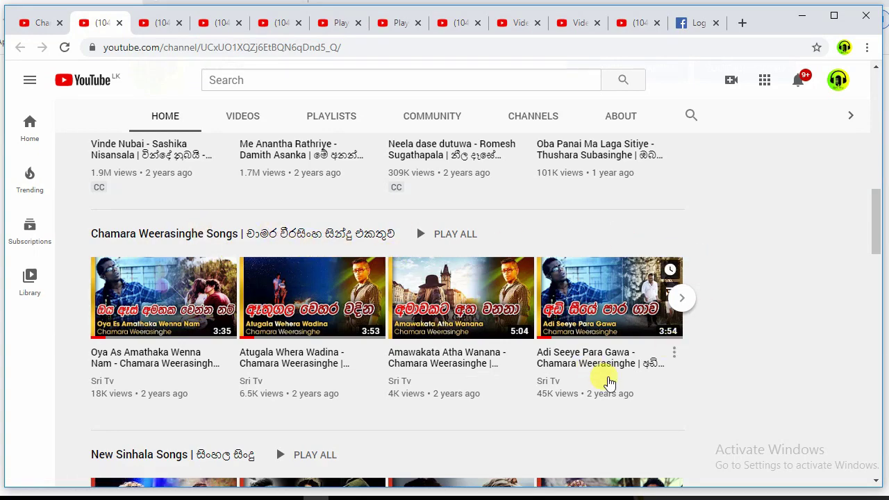
scroll(735, 321, down, 9)
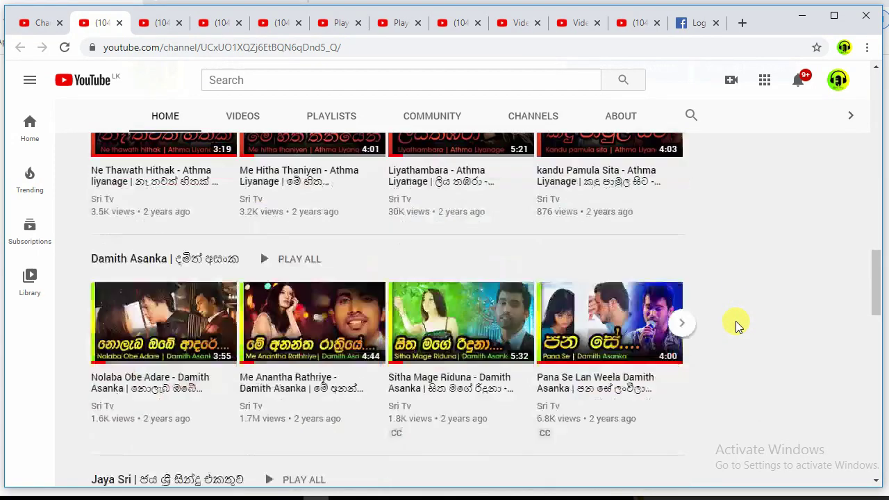
scroll(739, 327, down, 4)
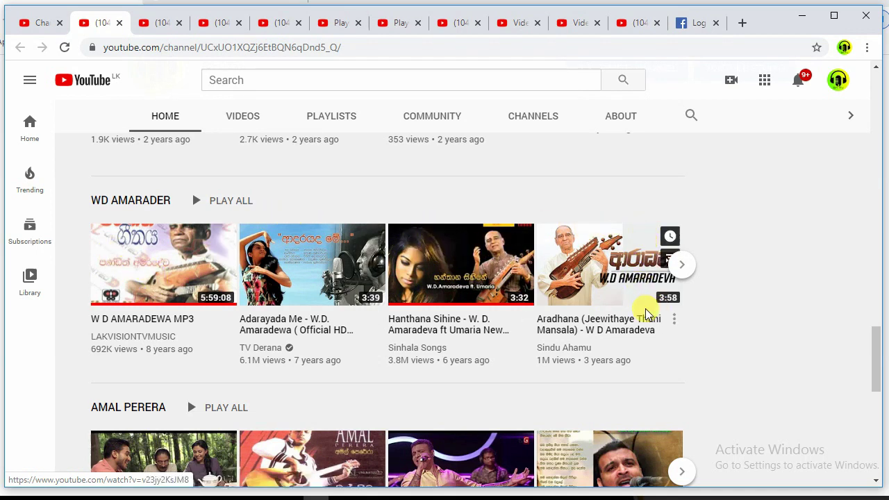
Step: Advance the WD AMARADER row and check the New Songs section at the end of the public home page
click(683, 273)
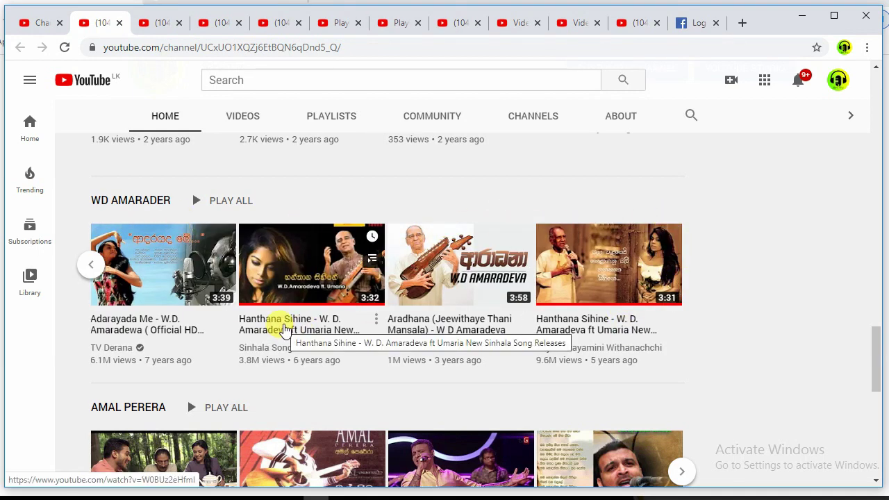
scroll(332, 341, down, 3)
scroll(332, 342, down, 5)
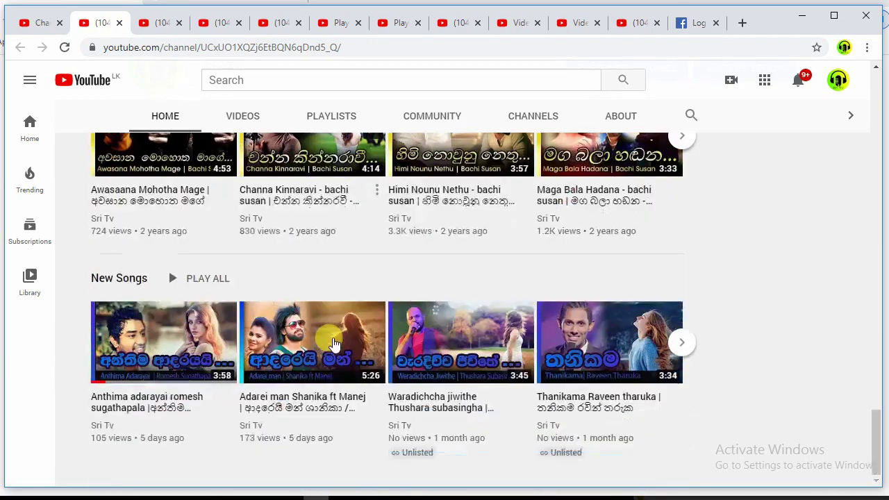
scroll(398, 338, up, 3)
scroll(398, 339, down, 3)
scroll(298, 302, up, 8)
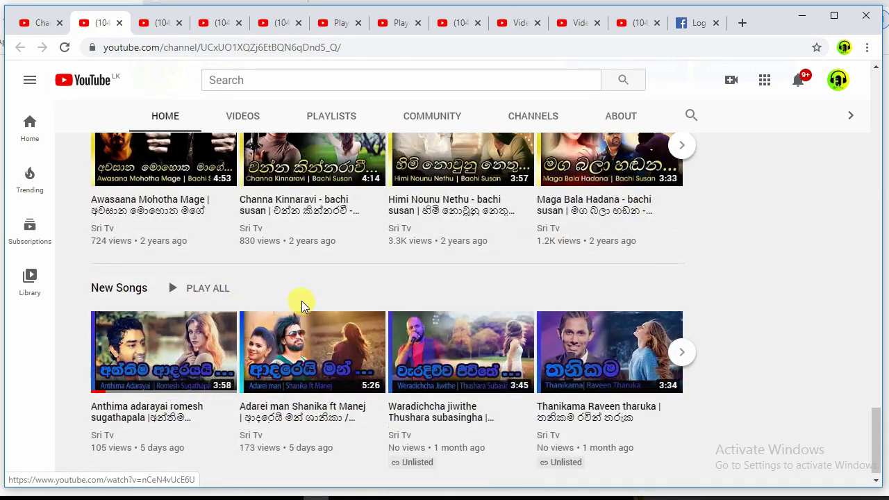
scroll(401, 312, up, 4)
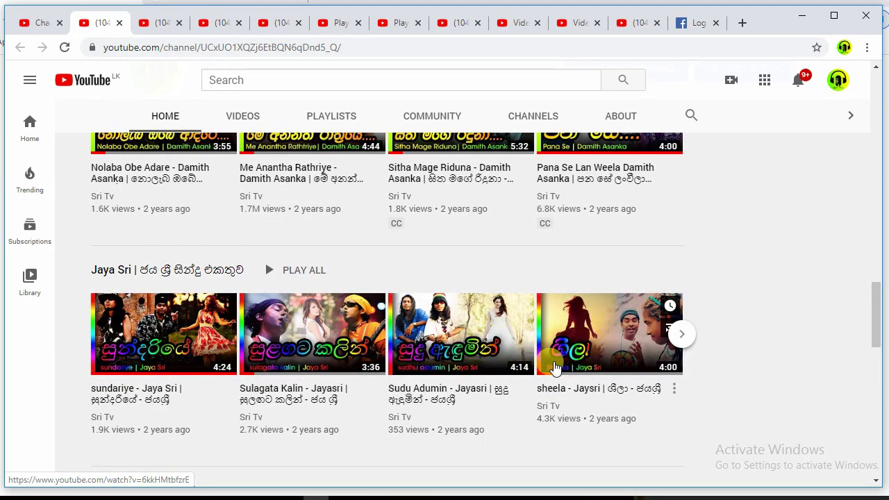
scroll(549, 370, up, 20)
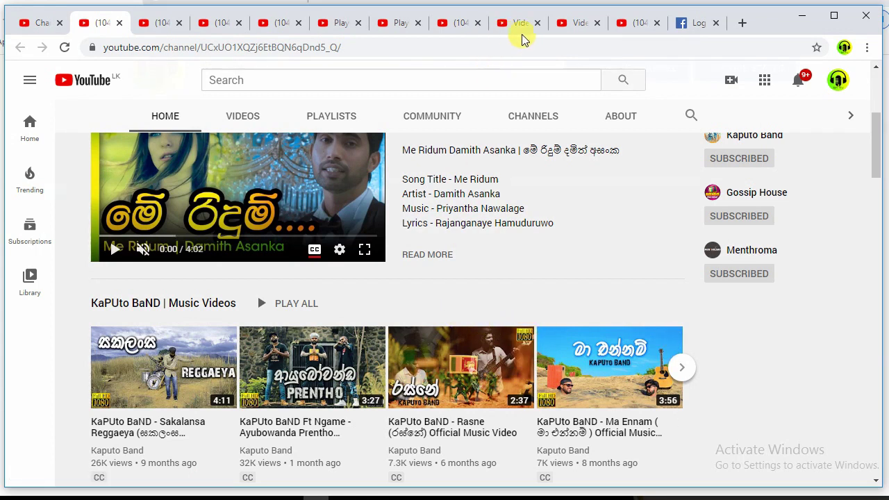
click(574, 32)
click(520, 24)
click(457, 24)
click(405, 26)
click(337, 25)
click(263, 27)
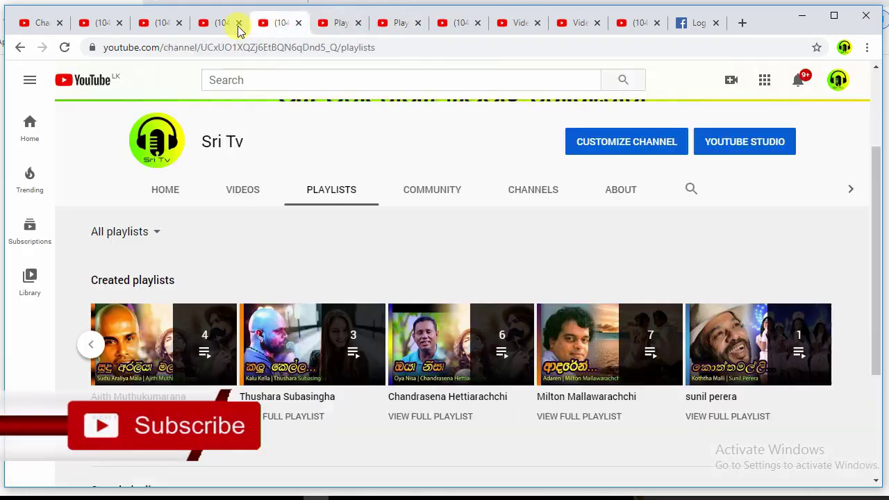
click(219, 28)
click(152, 25)
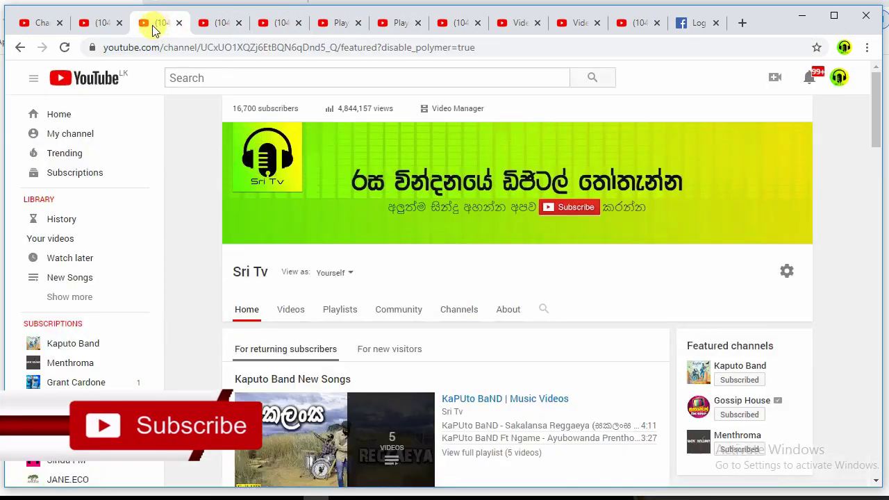
click(82, 28)
click(27, 23)
click(514, 27)
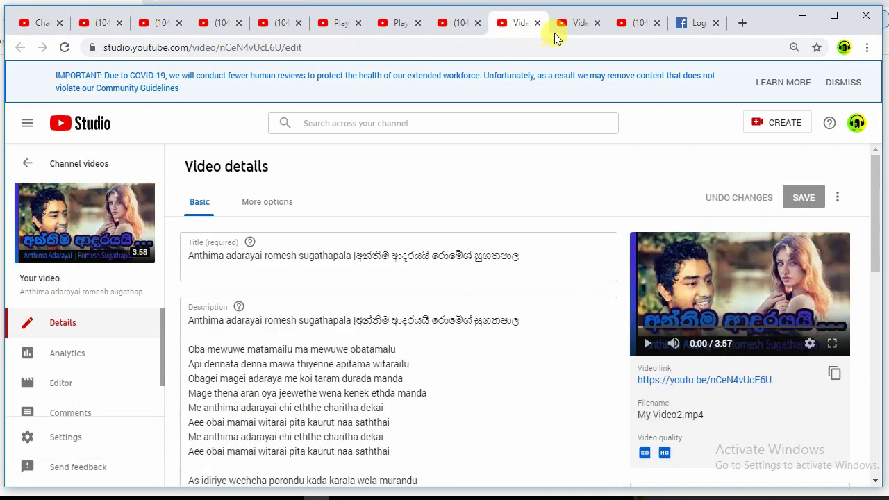
Step: Look through the open YouTube pages and switch to the search results for romesh sugathapala
click(589, 29)
click(620, 31)
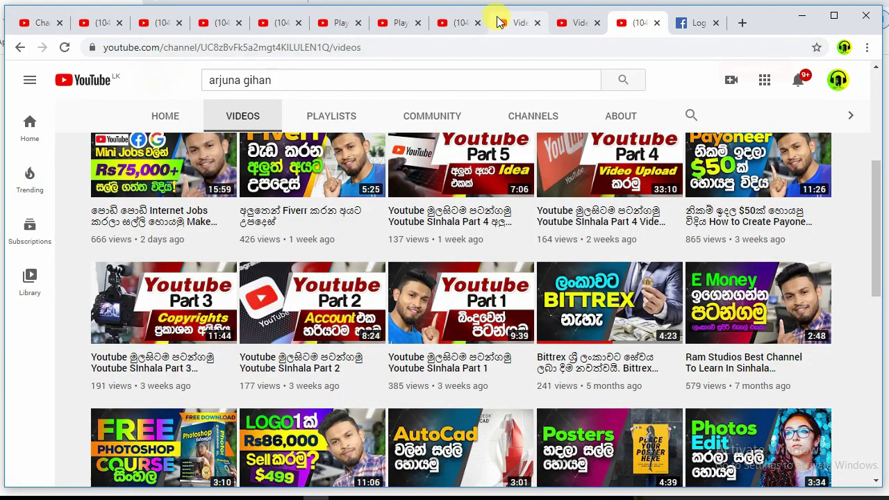
click(498, 22)
click(448, 24)
click(395, 23)
click(436, 29)
Step: Browse the romesh sugathapala video results down to the related searches and return to the start of the list
scroll(347, 213, down, 5)
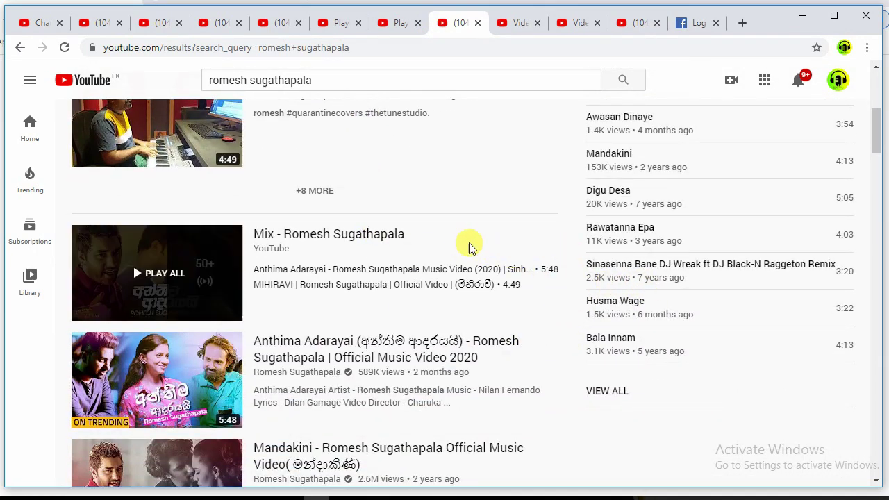
scroll(300, 290, down, 5)
scroll(300, 291, up, 5)
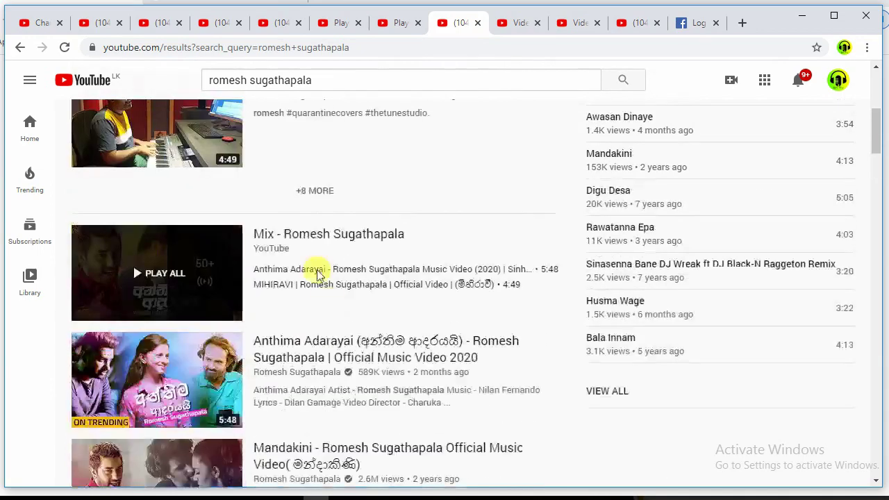
scroll(195, 307, down, 2)
scroll(361, 317, down, 7)
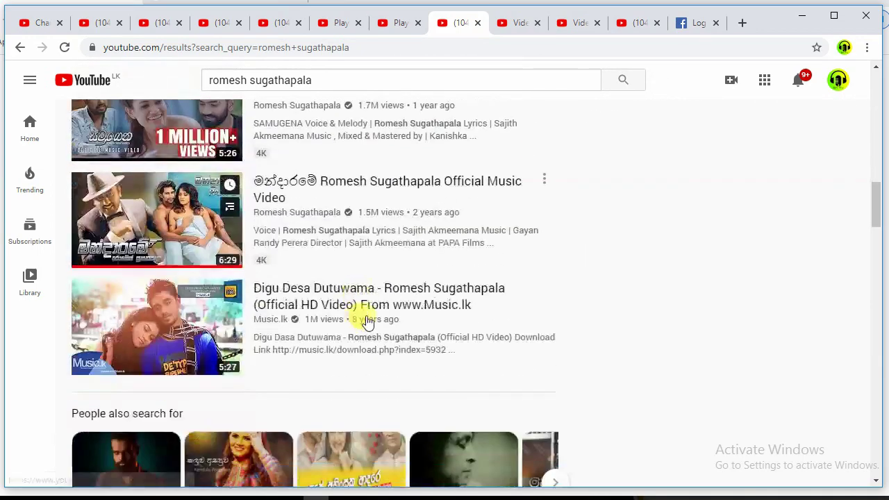
scroll(695, 271, down, 3)
scroll(462, 294, down, 9)
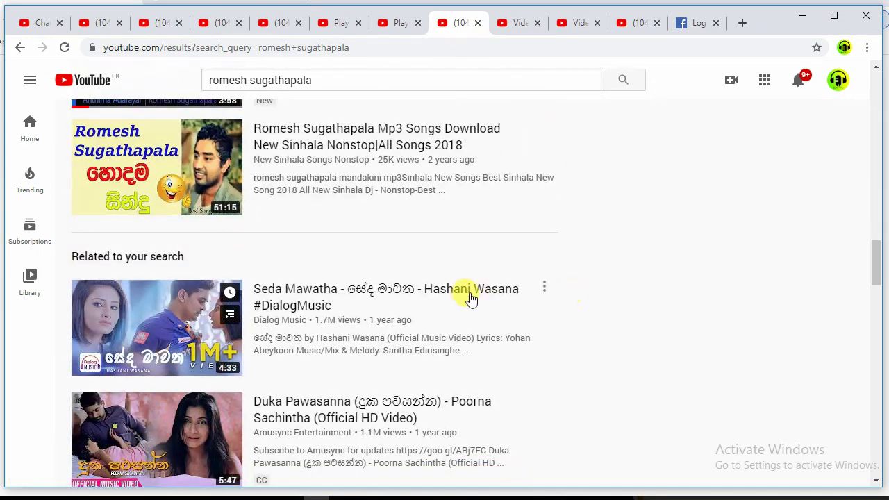
scroll(484, 304, up, 2)
scroll(484, 304, down, 9)
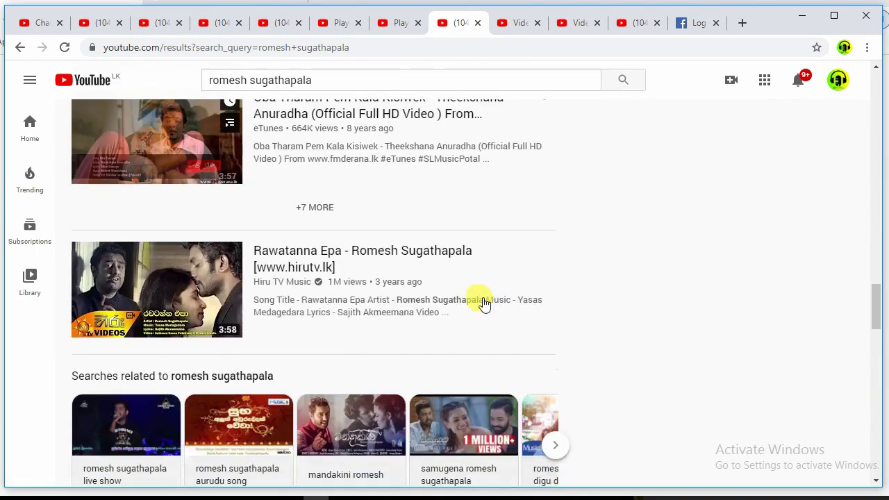
drag(876, 352, 874, 87)
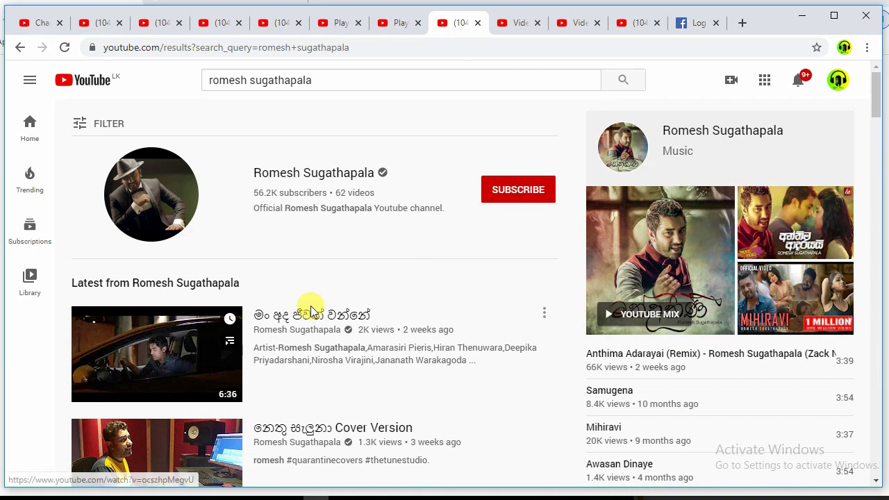
Step: Filter the search results by the Playlist type and browse the playlists from the first results to Flashback - Delathura 2018
click(92, 128)
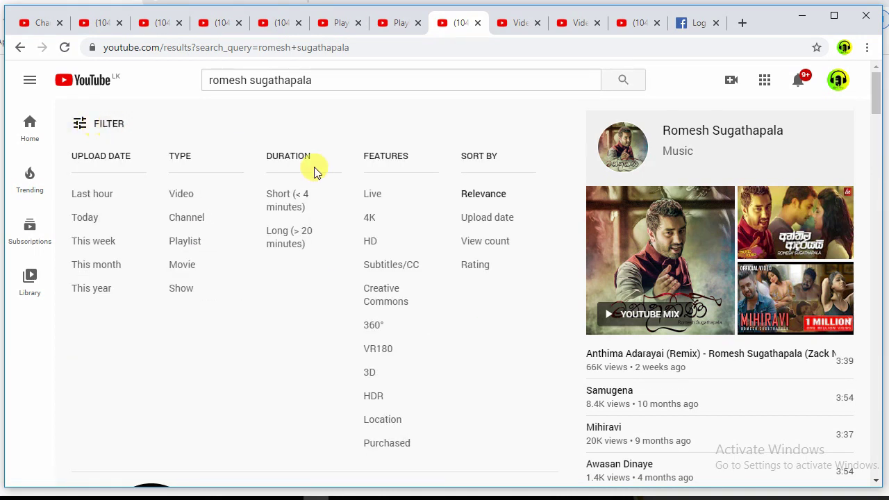
click(185, 242)
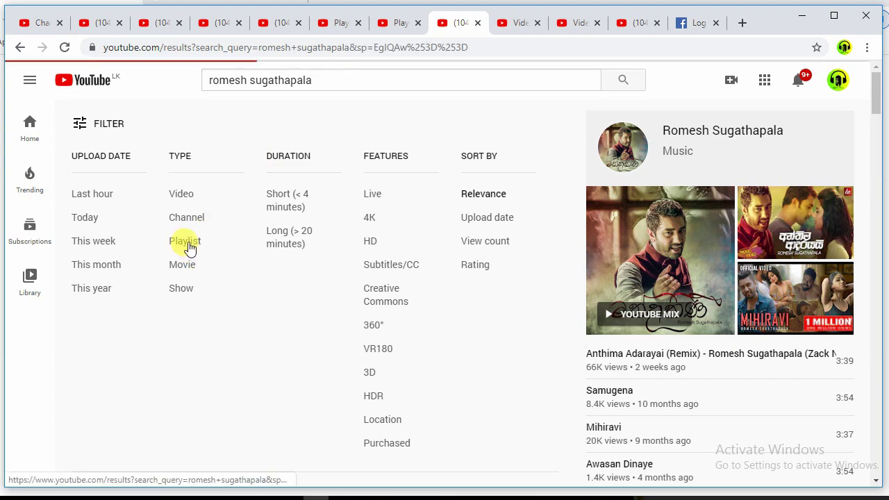
scroll(326, 256, down, 1)
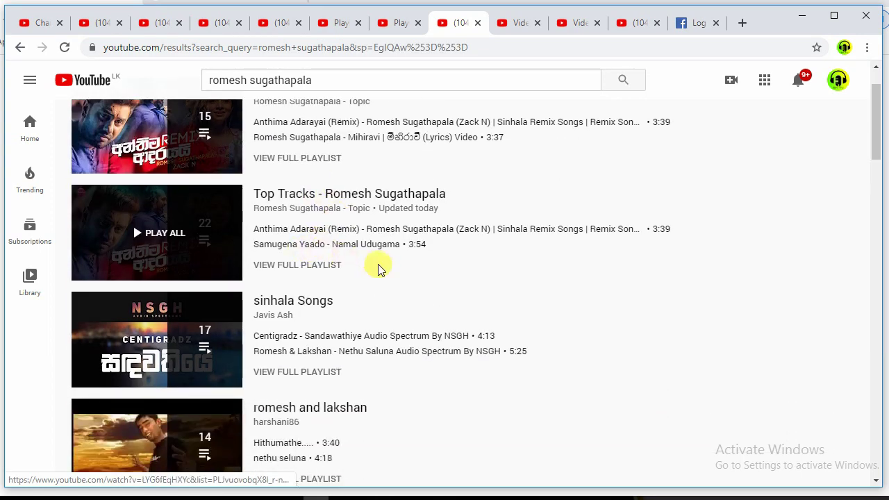
scroll(378, 270, down, 10)
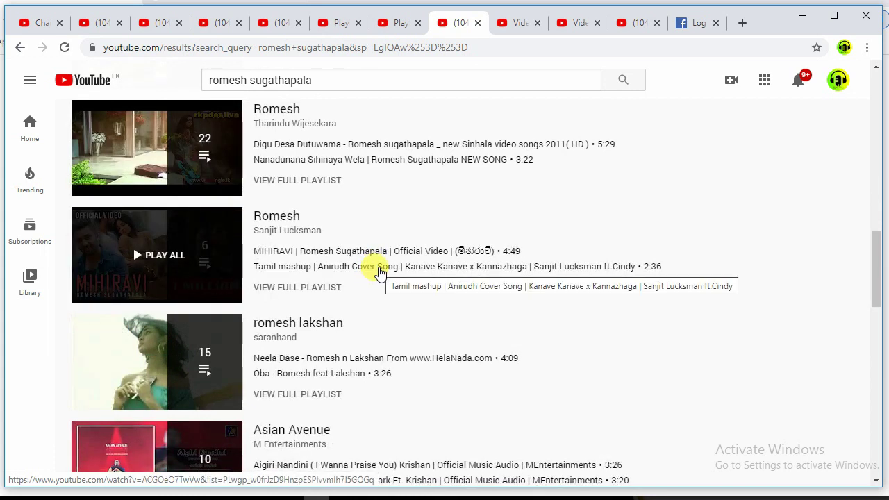
scroll(493, 240, down, 3)
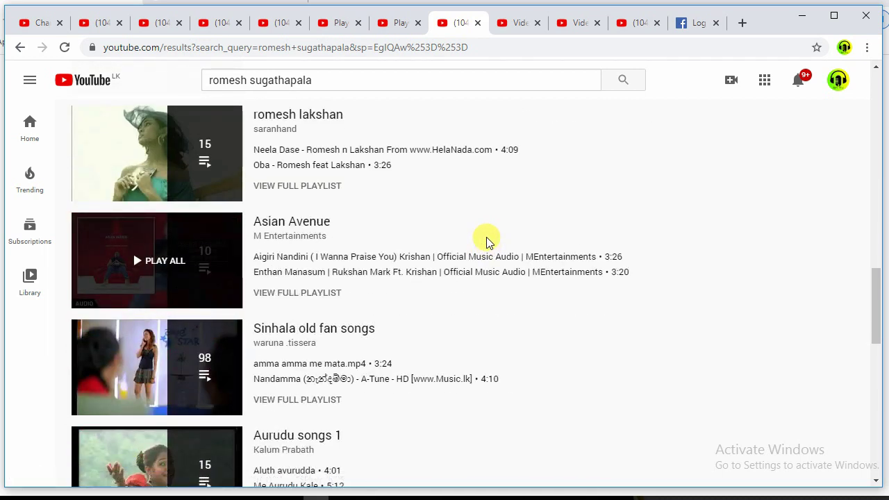
scroll(486, 240, down, 1)
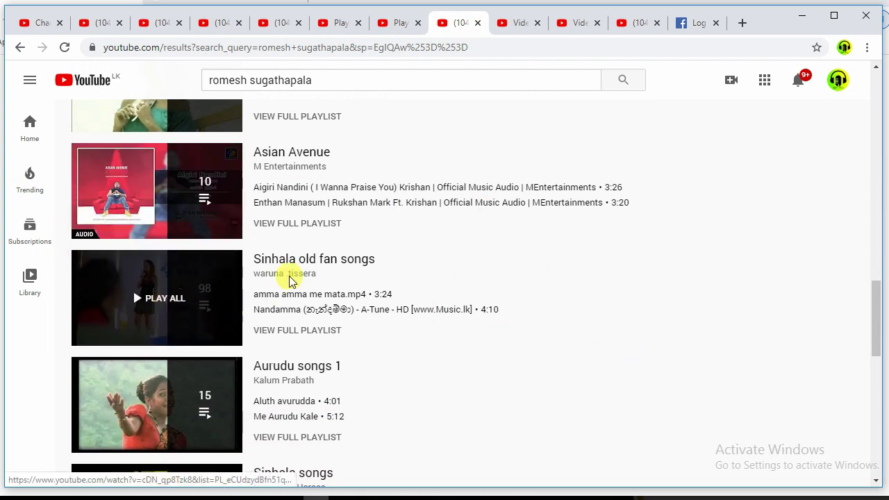
scroll(278, 270, down, 3)
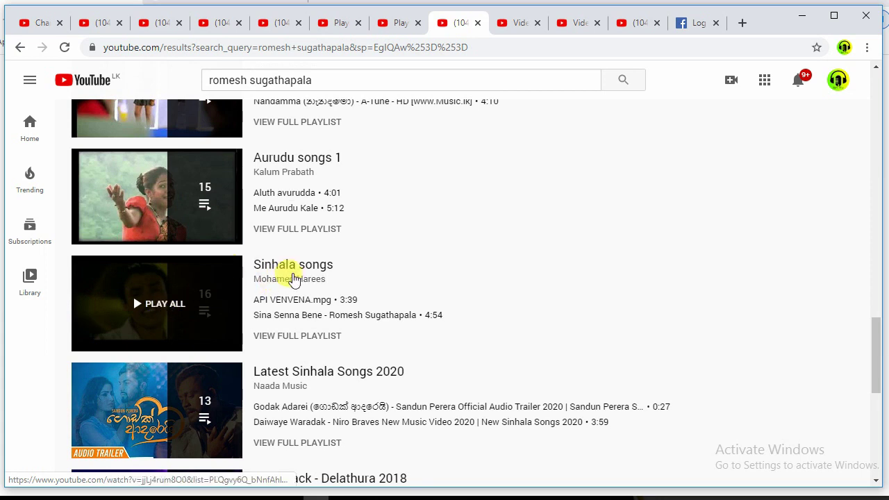
scroll(338, 278, down, 2)
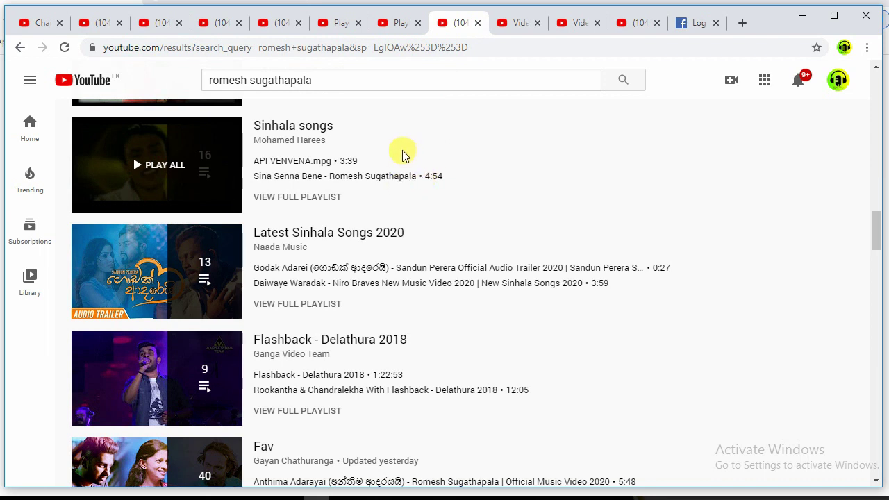
Step: Return to the channel's uploads in YouTube Studio and clear the selection of all videos
click(40, 24)
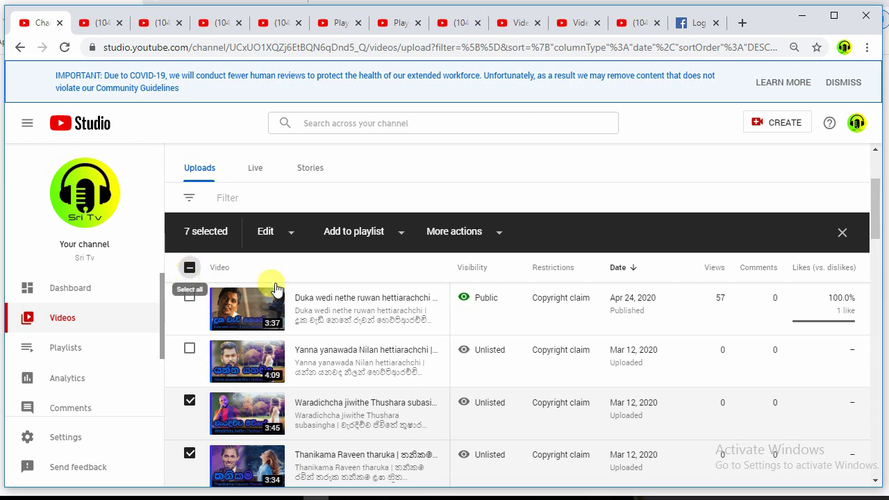
click(189, 268)
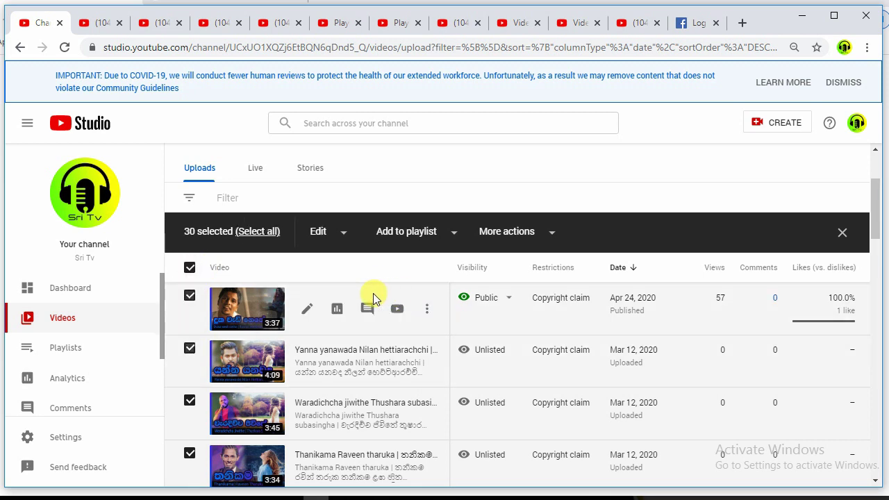
click(188, 271)
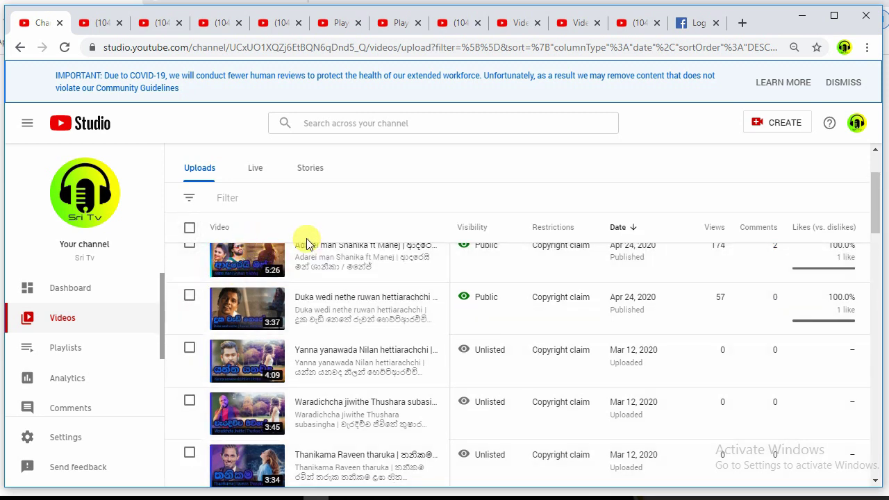
mouse_move(431, 270)
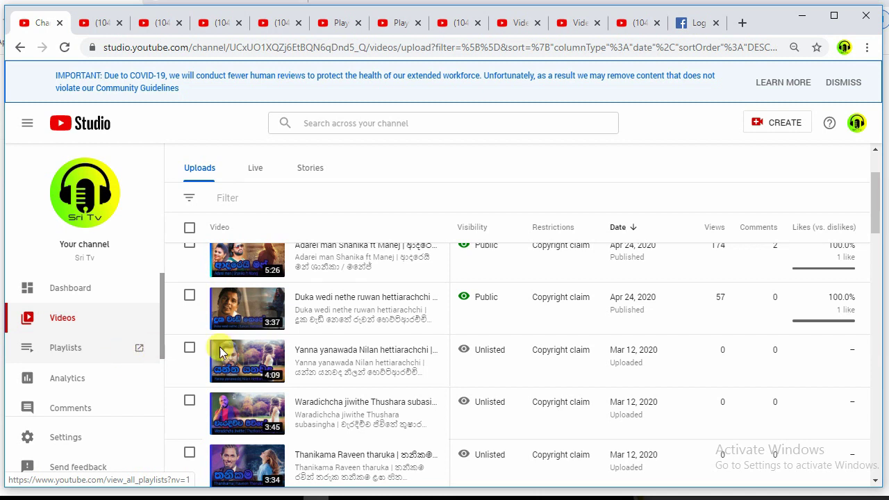
Step: Browse the uploads on the other YouTube channel's videos page and return to the own channel's uploads in YouTube Studio
click(505, 28)
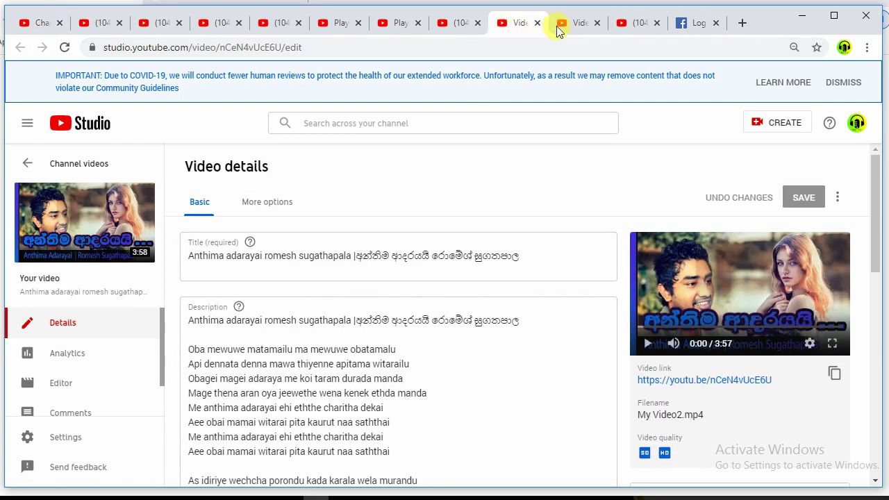
click(562, 26)
click(634, 27)
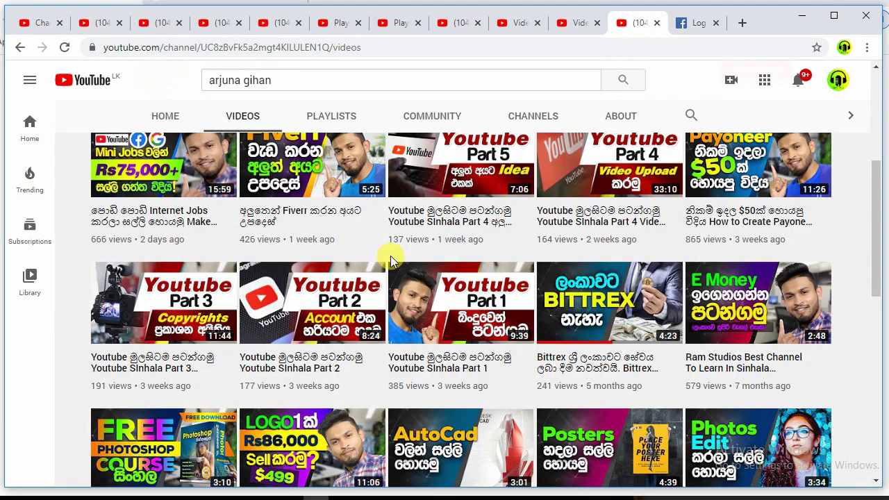
scroll(391, 256, down, 3)
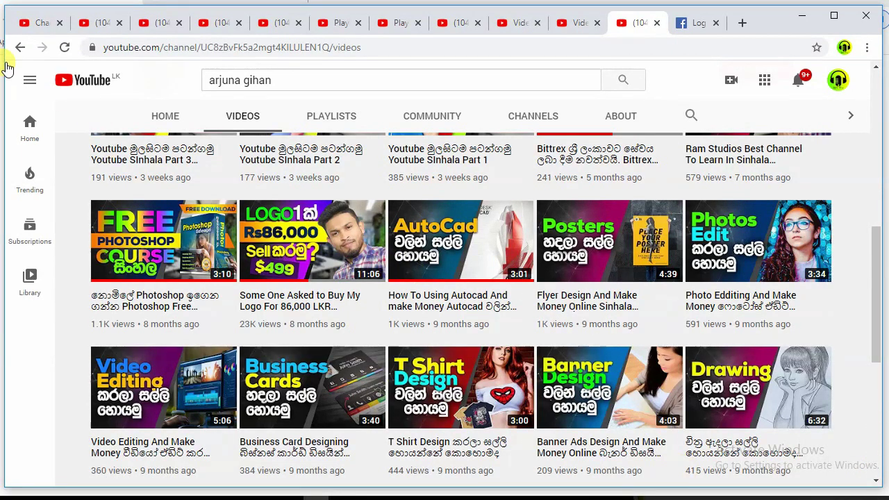
click(29, 24)
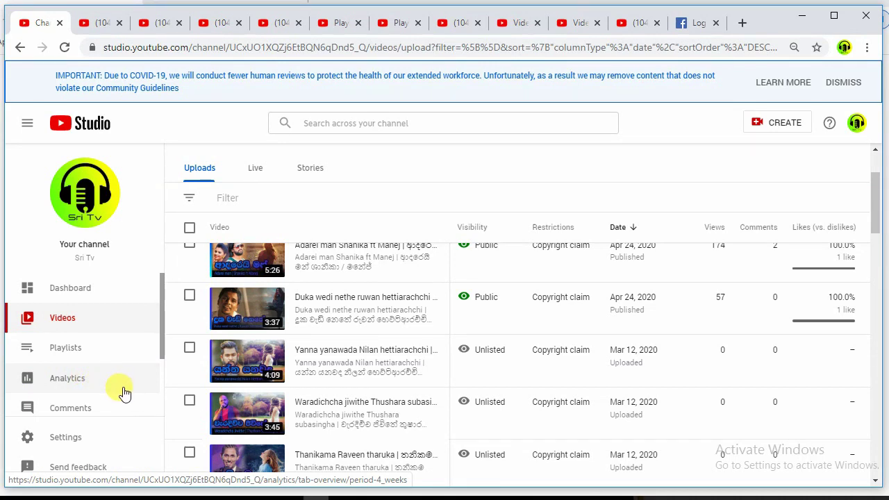
click(808, 498)
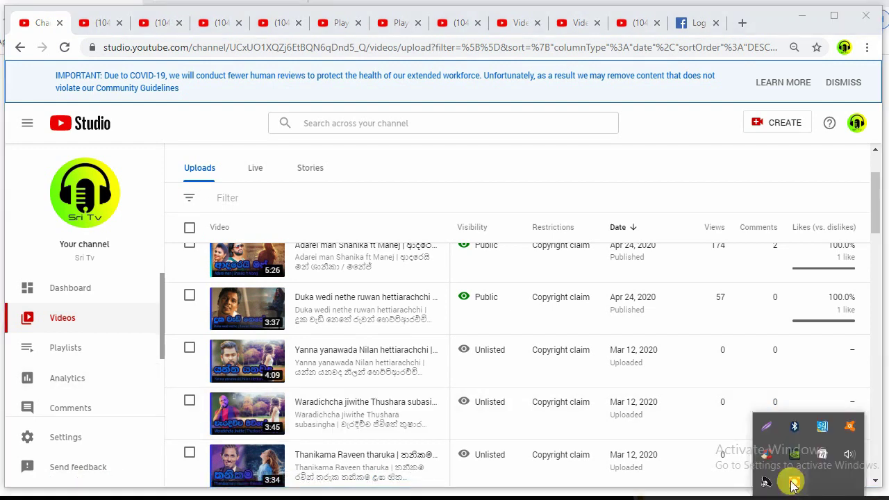